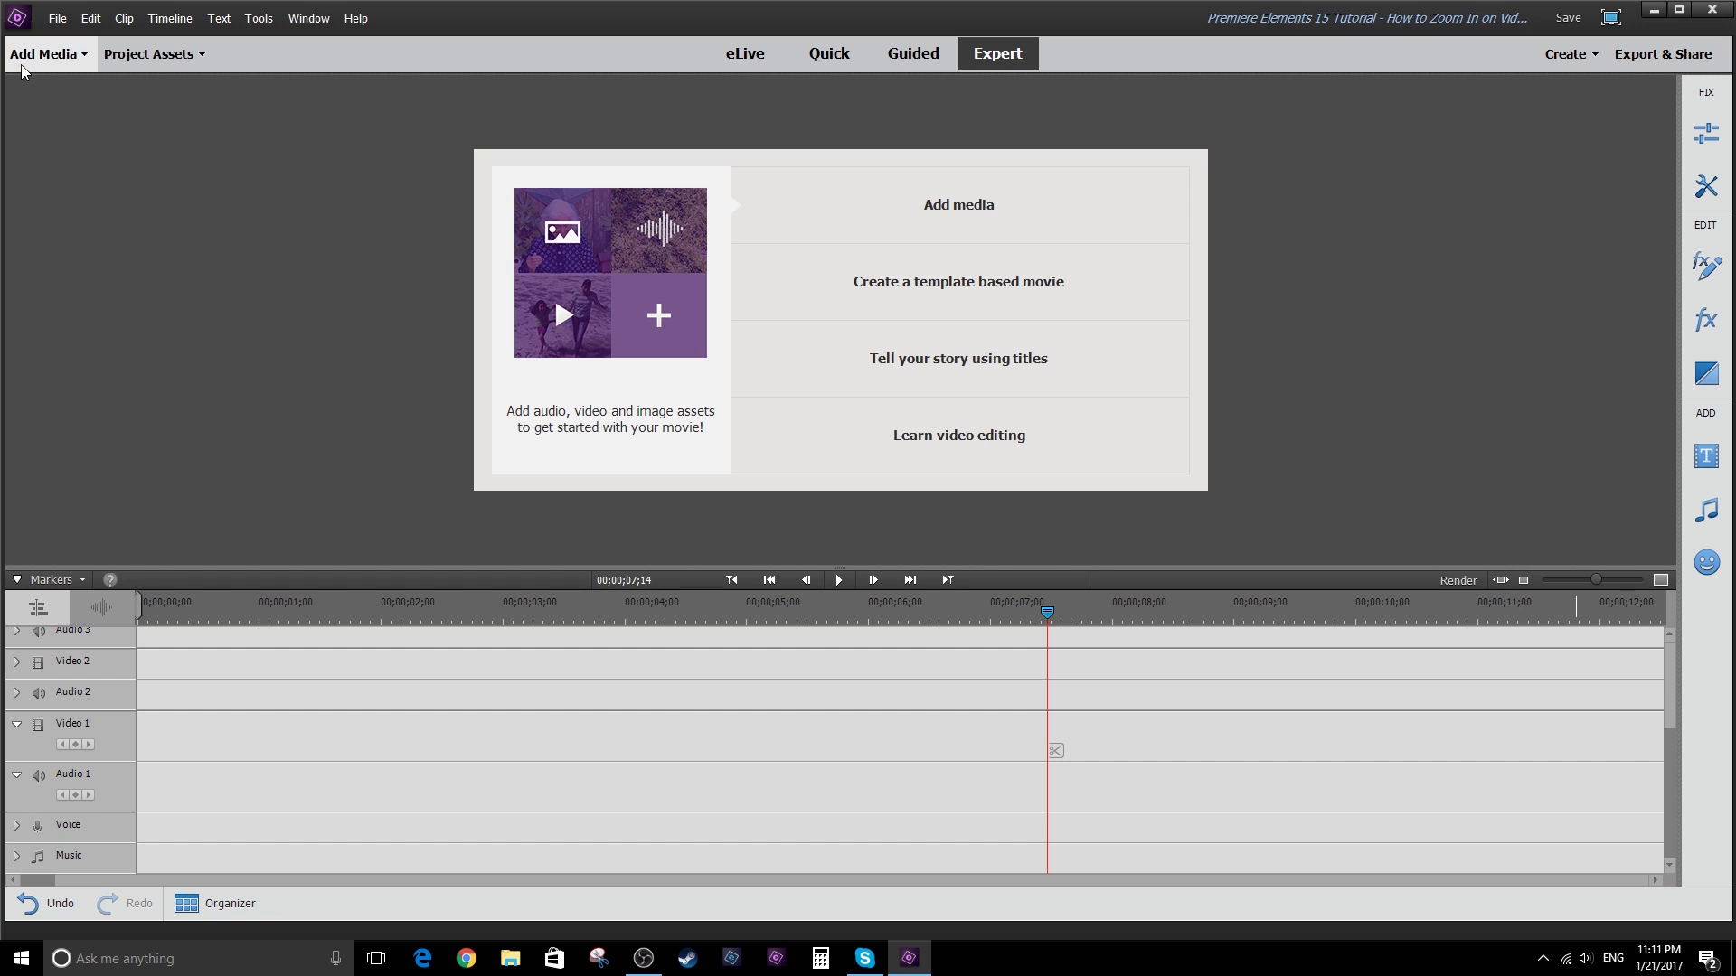
# Import clip 00144 from the January video folder via Add Media > Files and folders
pyautogui.click(81, 54)
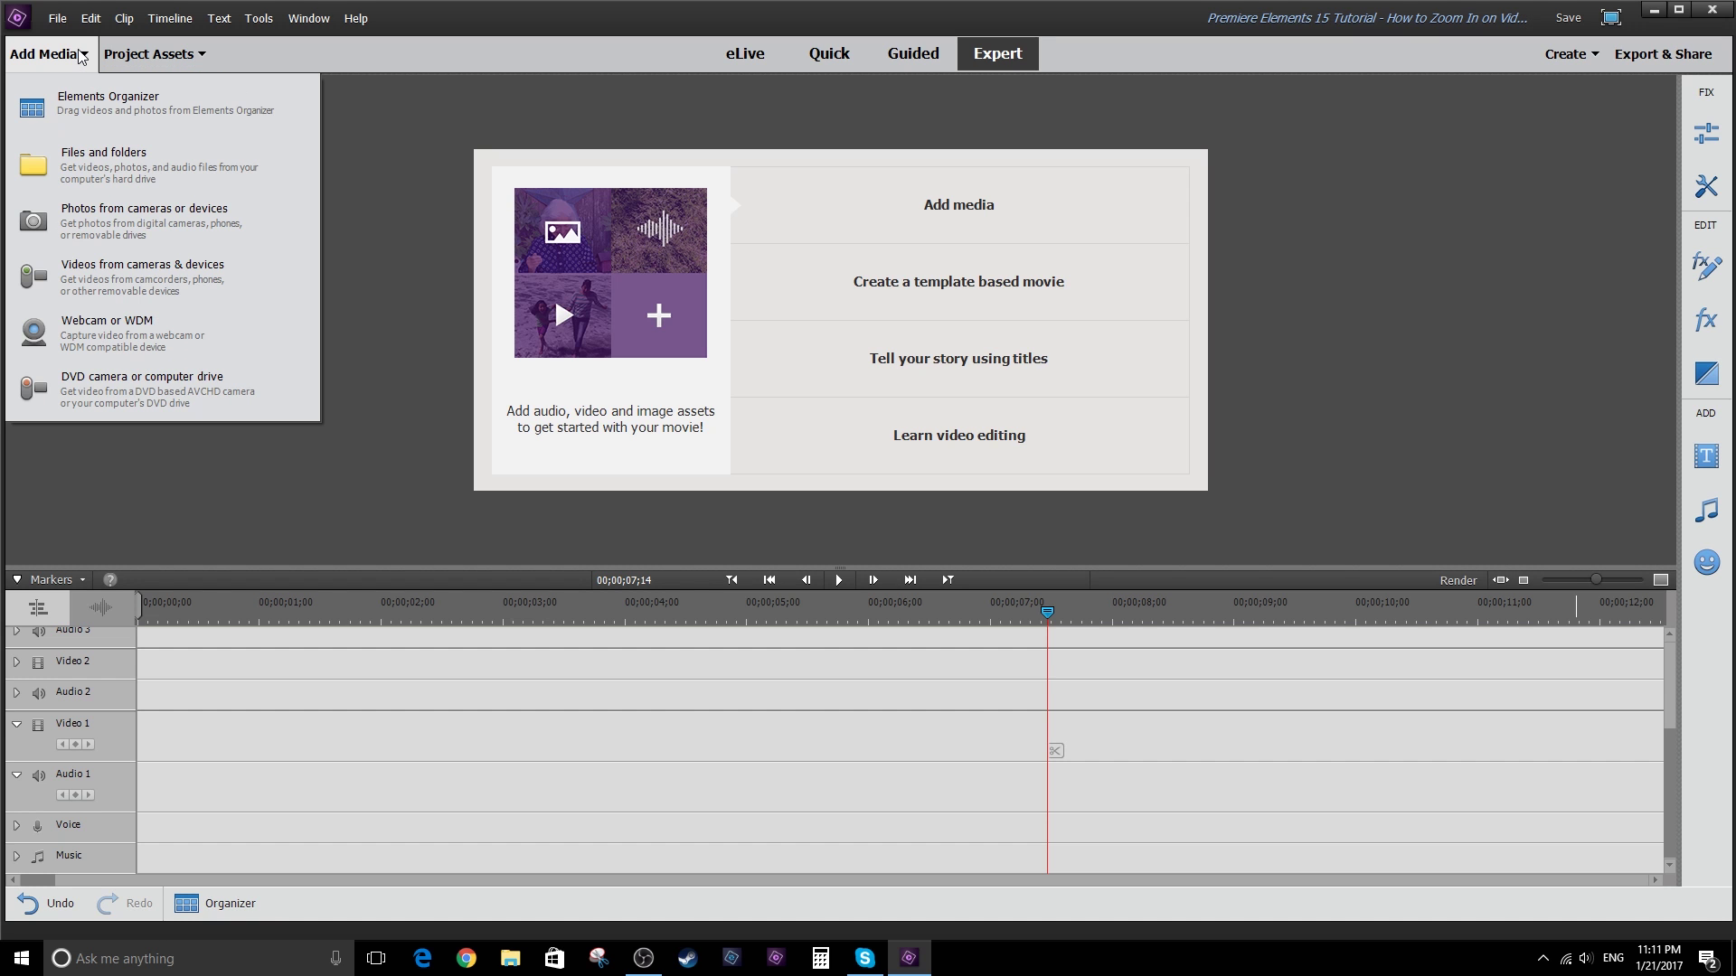
pyautogui.click(99, 172)
pyautogui.scroll(-5, 560, 635)
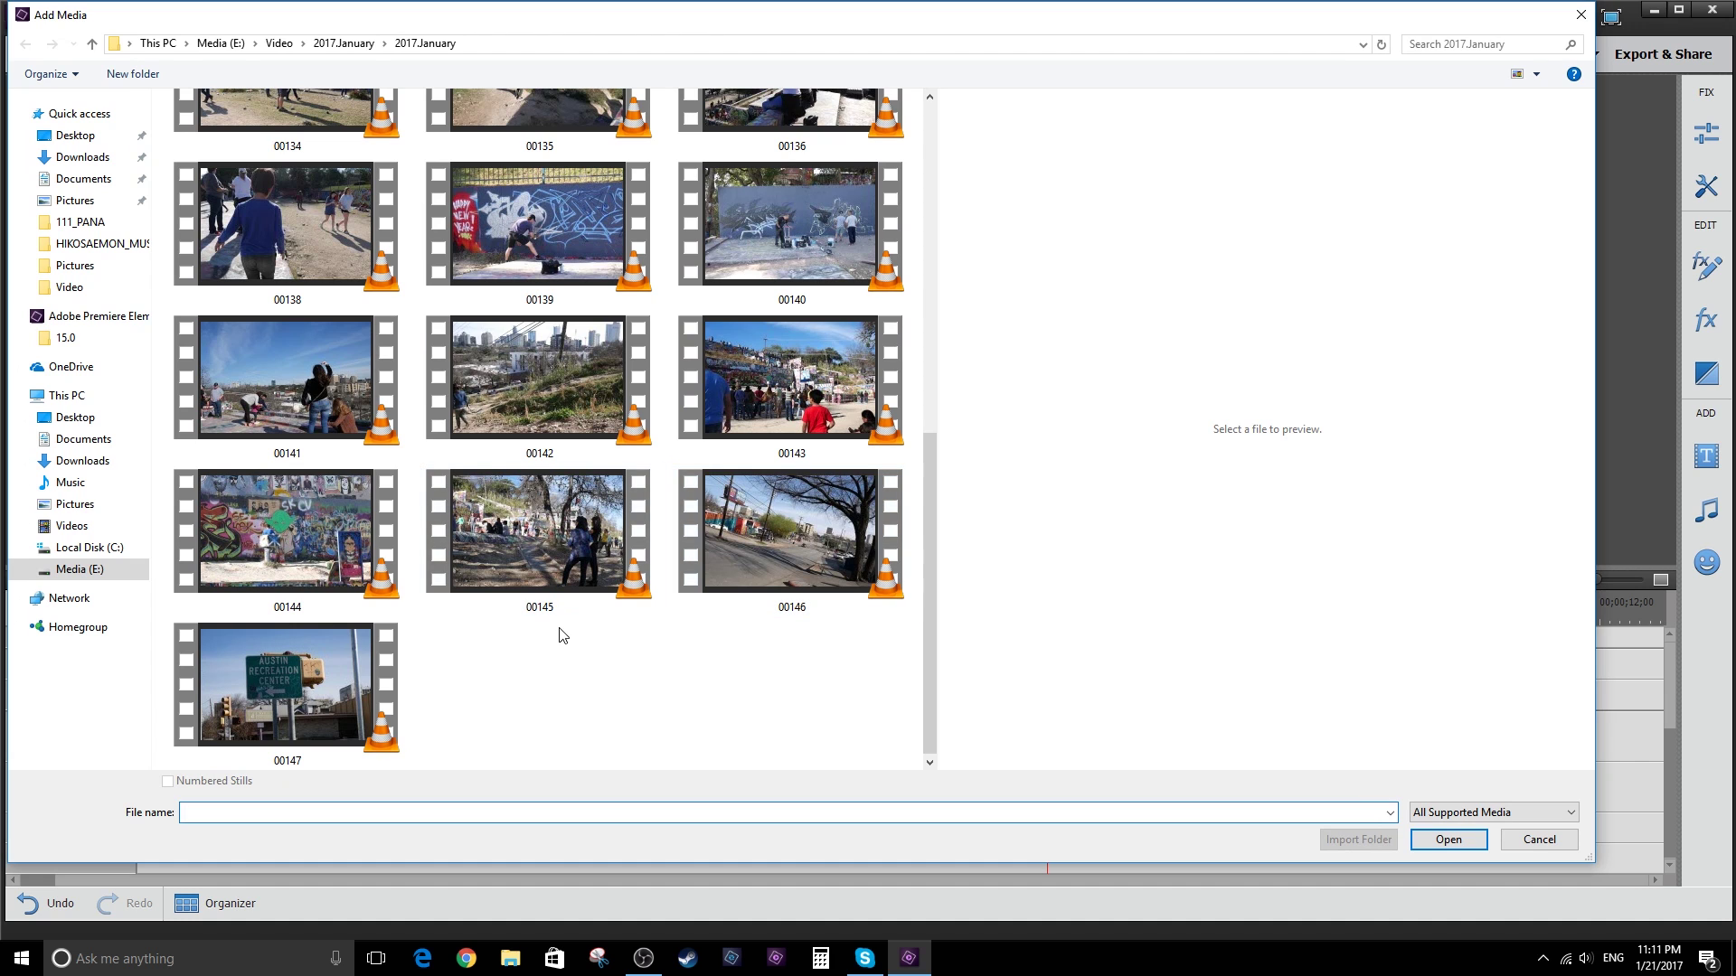
pyautogui.click(306, 533)
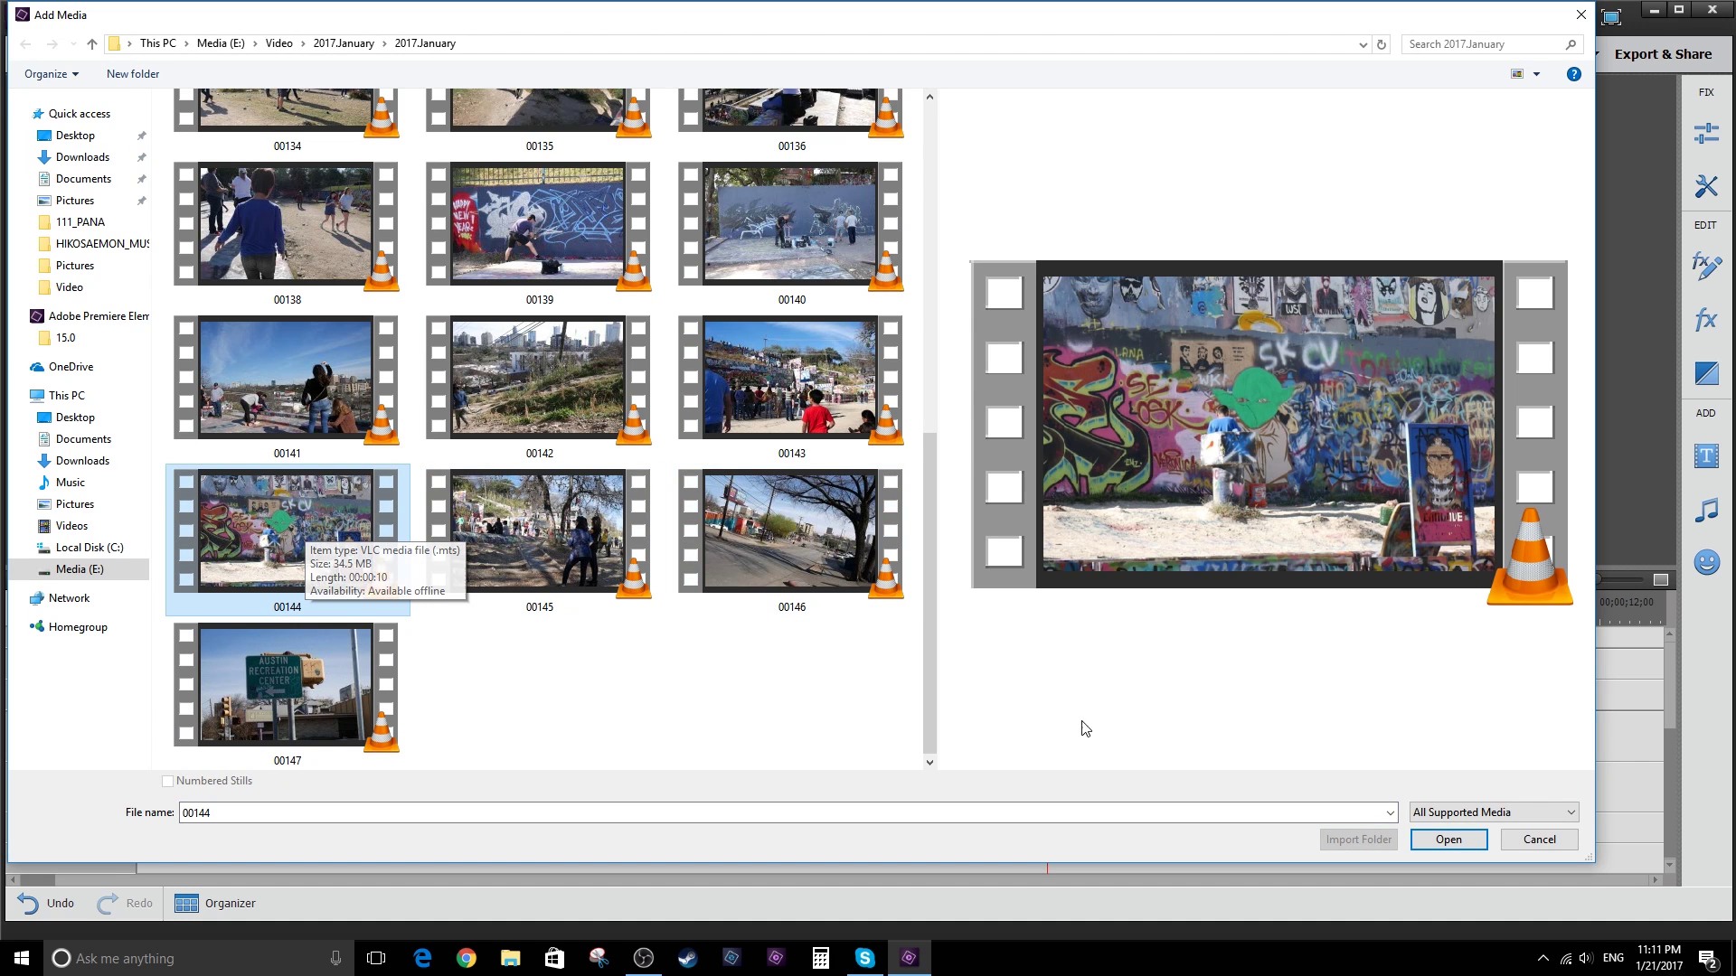
pyautogui.click(1448, 839)
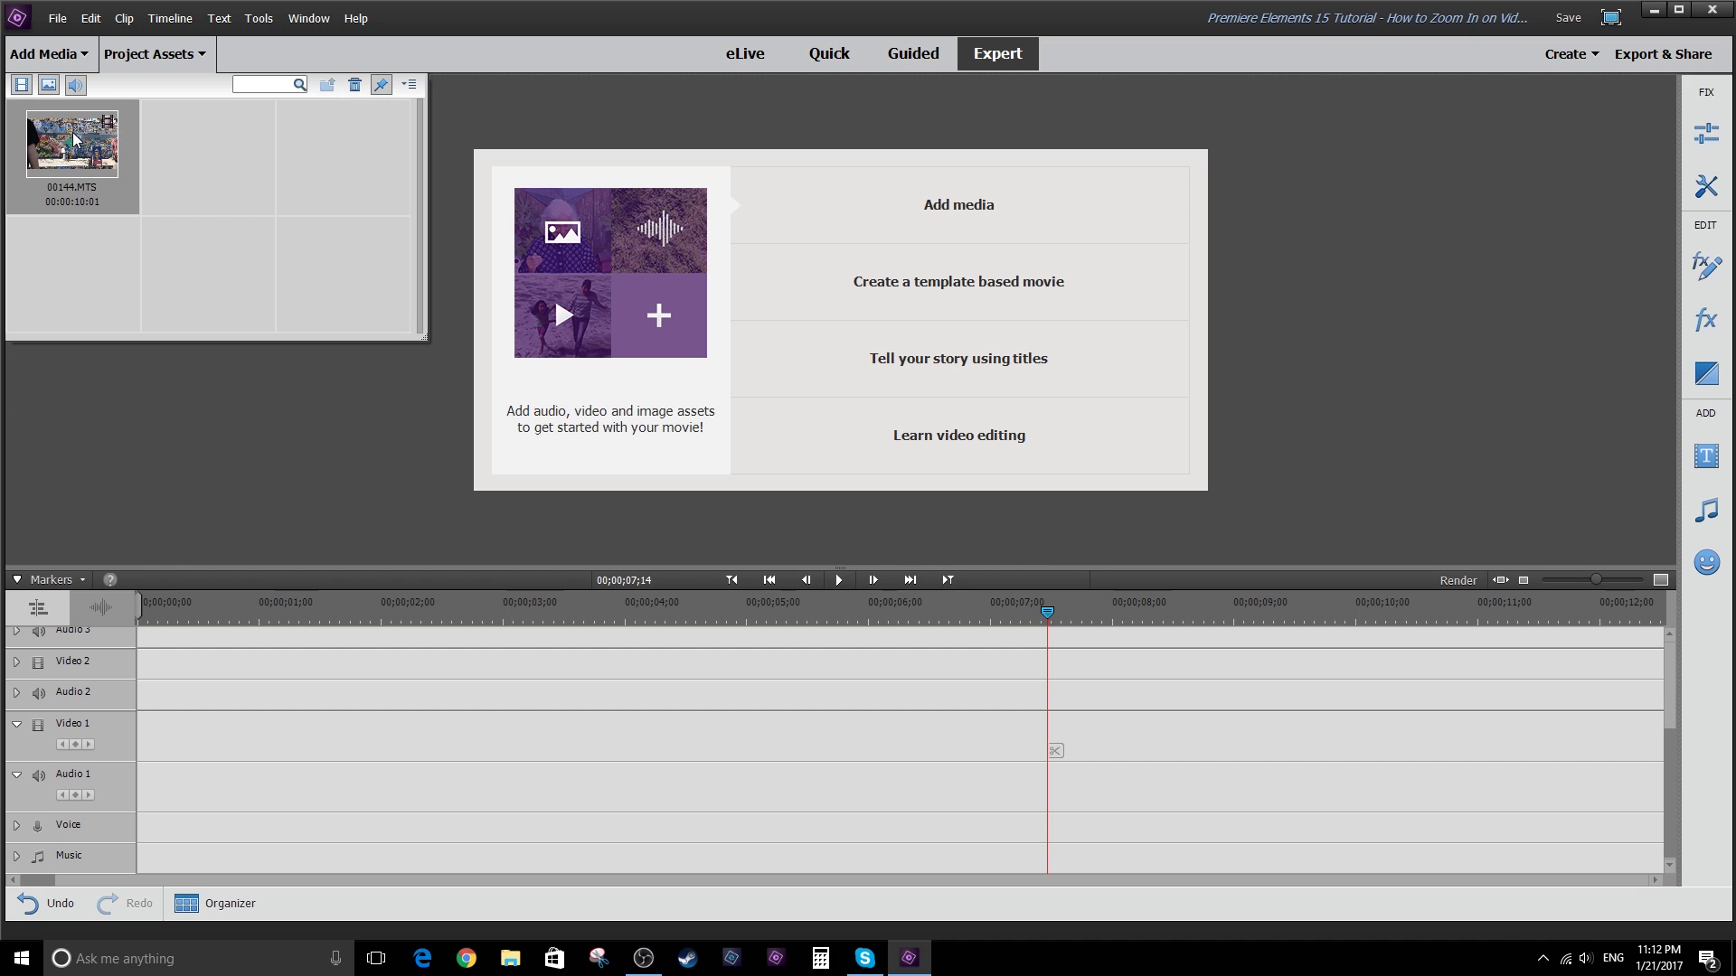
# Place 00144.MTS on Video 1 and Audio 1, enlarge Video 1, and set the playhead near 00;00;01;27
pyautogui.moveTo(74, 137); pyautogui.dragTo(143, 769)
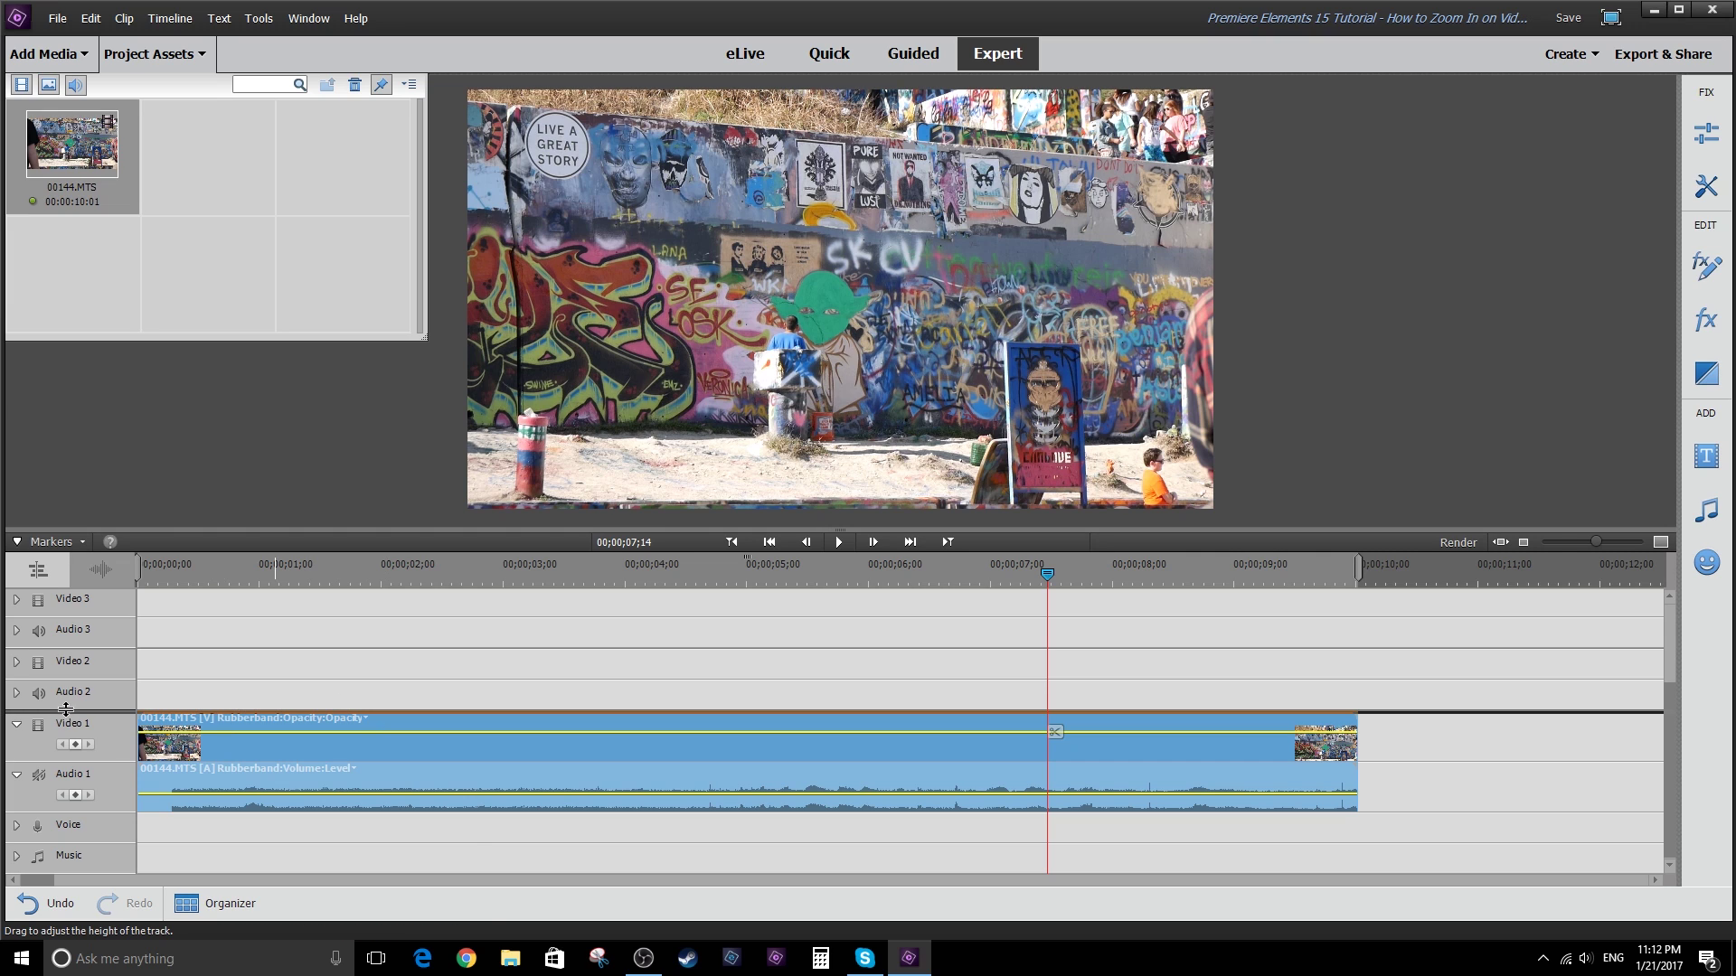
pyautogui.moveTo(65, 709); pyautogui.dragTo(65, 660)
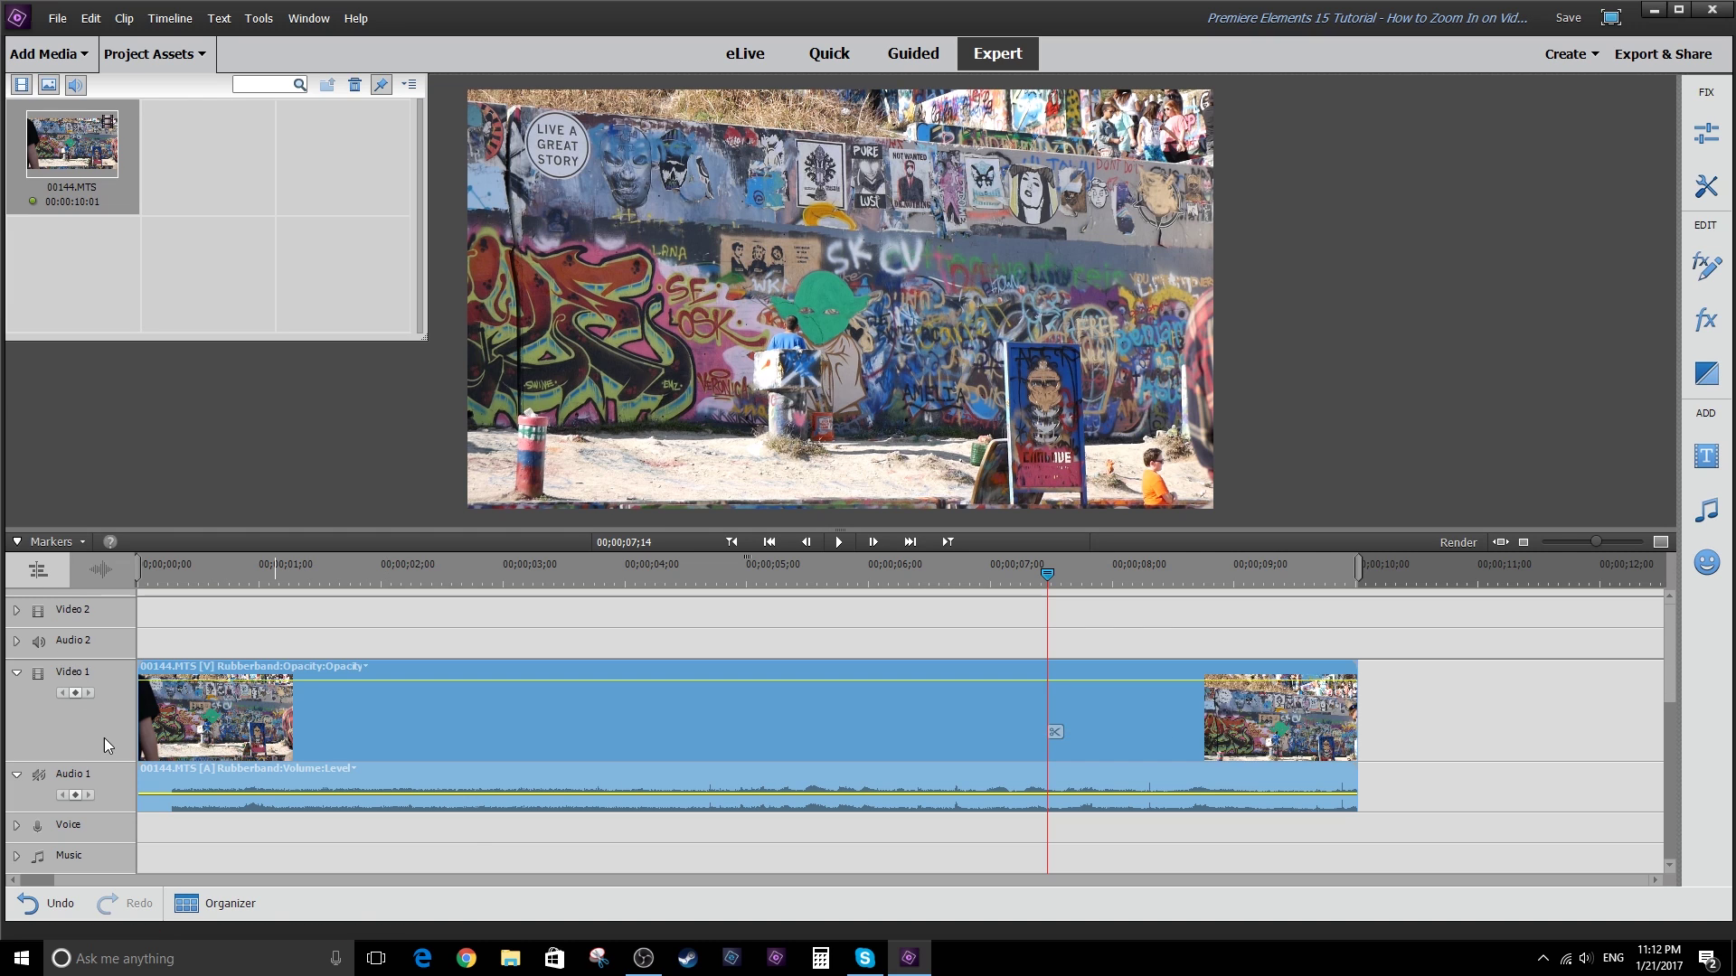
pyautogui.moveTo(246, 574); pyautogui.dragTo(1029, 615)
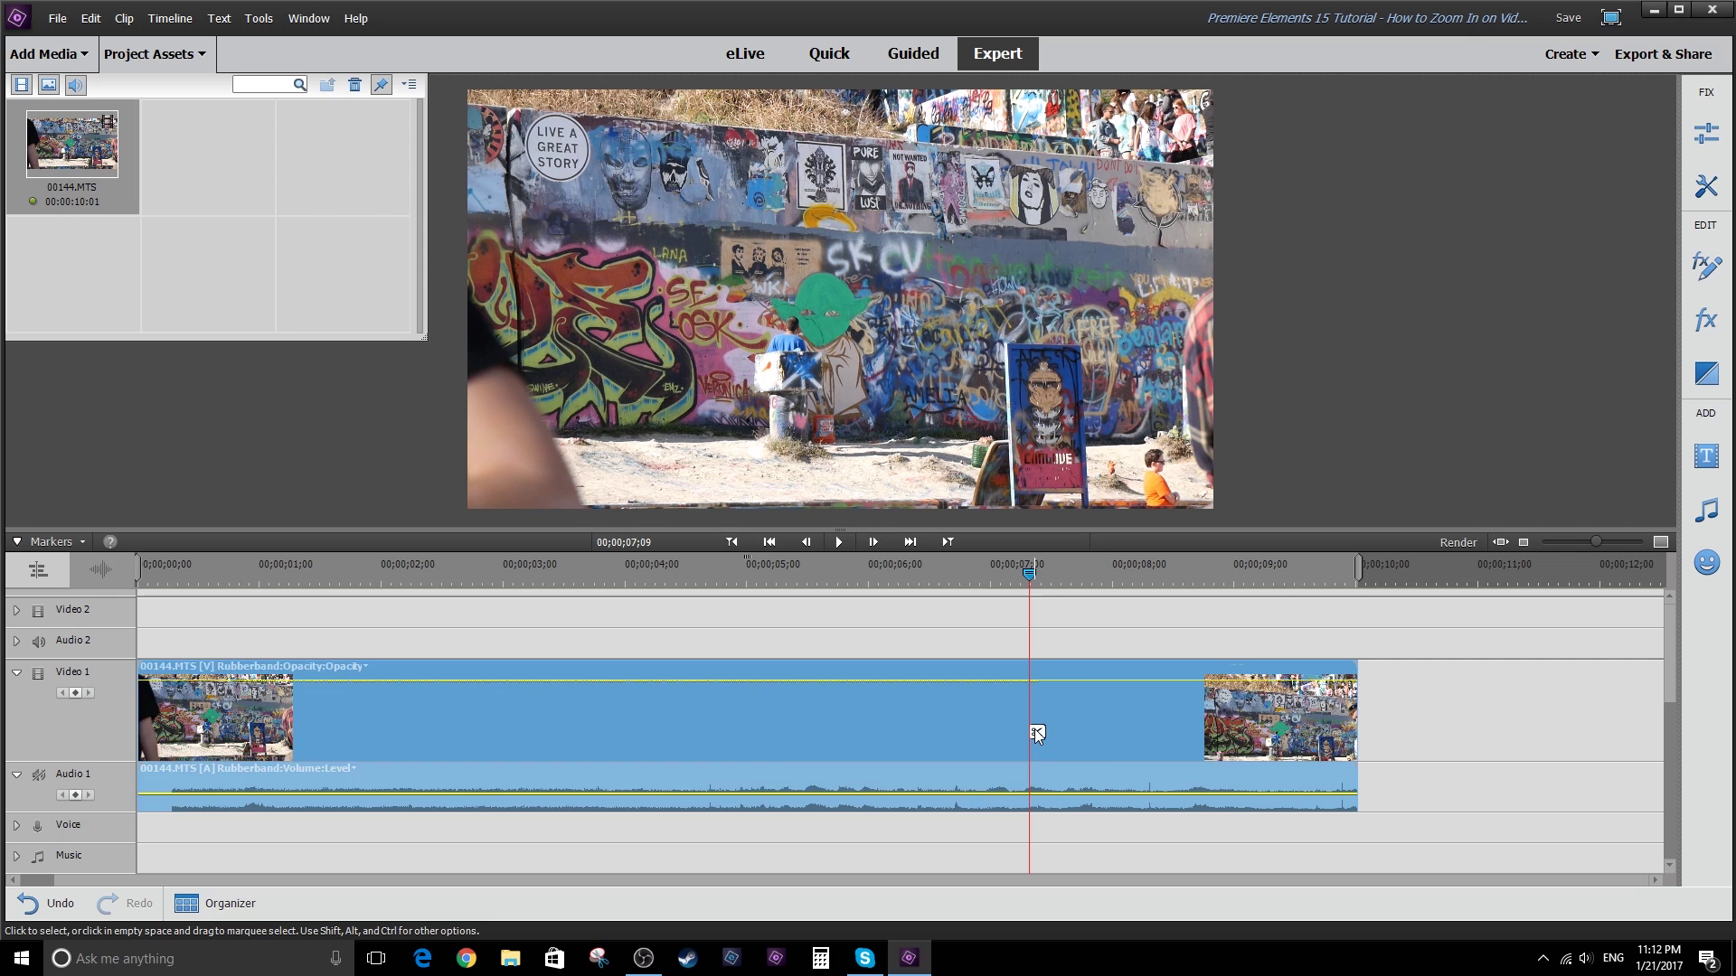
# Split the clip near 00;00;07;09 and 00;00;08;11, then select the short middle section's picture
pyautogui.click(1034, 729)
pyautogui.moveTo(1028, 572); pyautogui.dragTo(1157, 581)
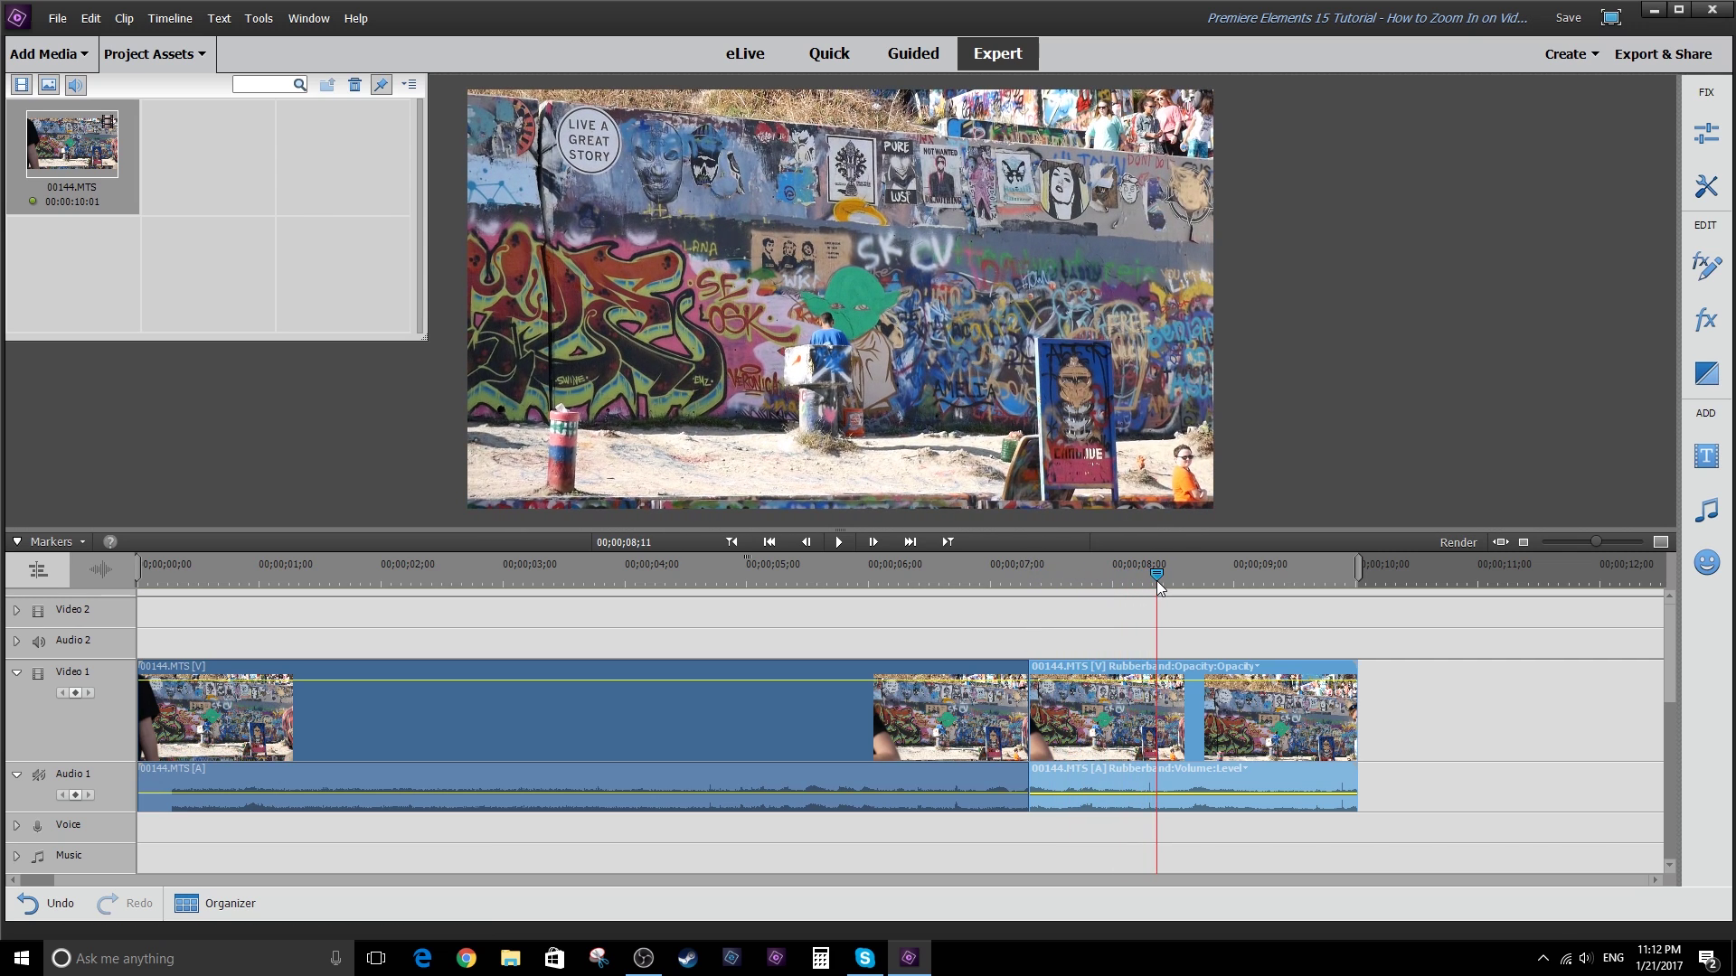
pyautogui.click(1165, 734)
pyautogui.click(1088, 719)
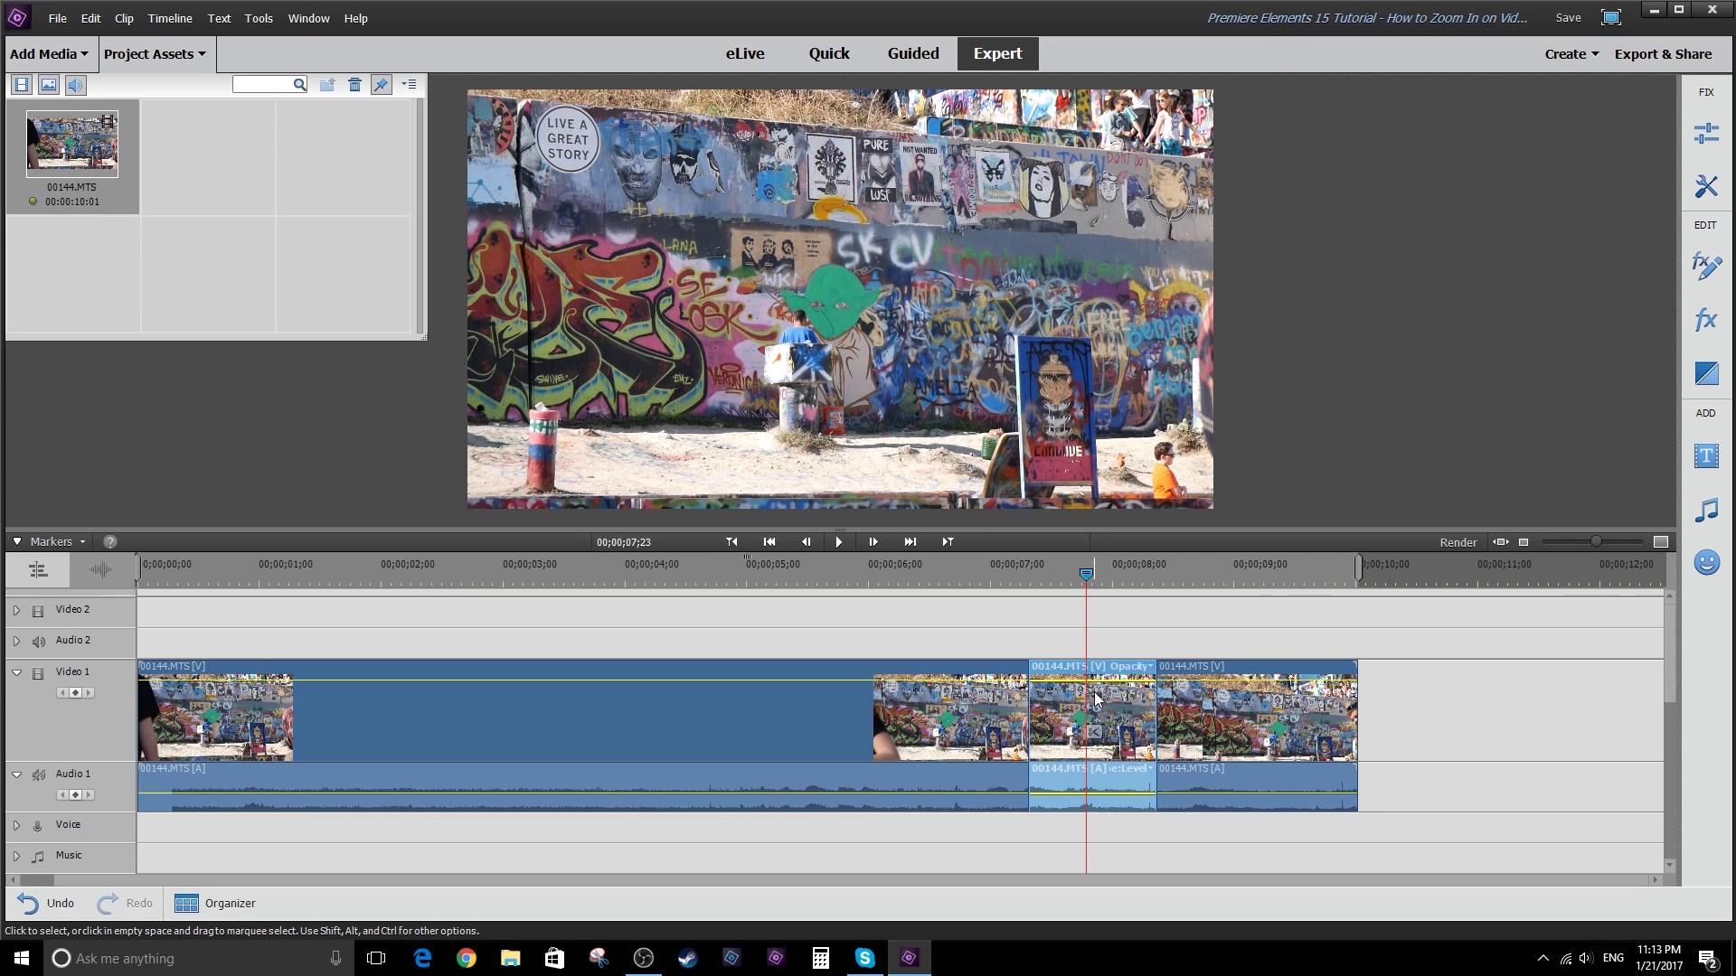
pyautogui.click(756, 386)
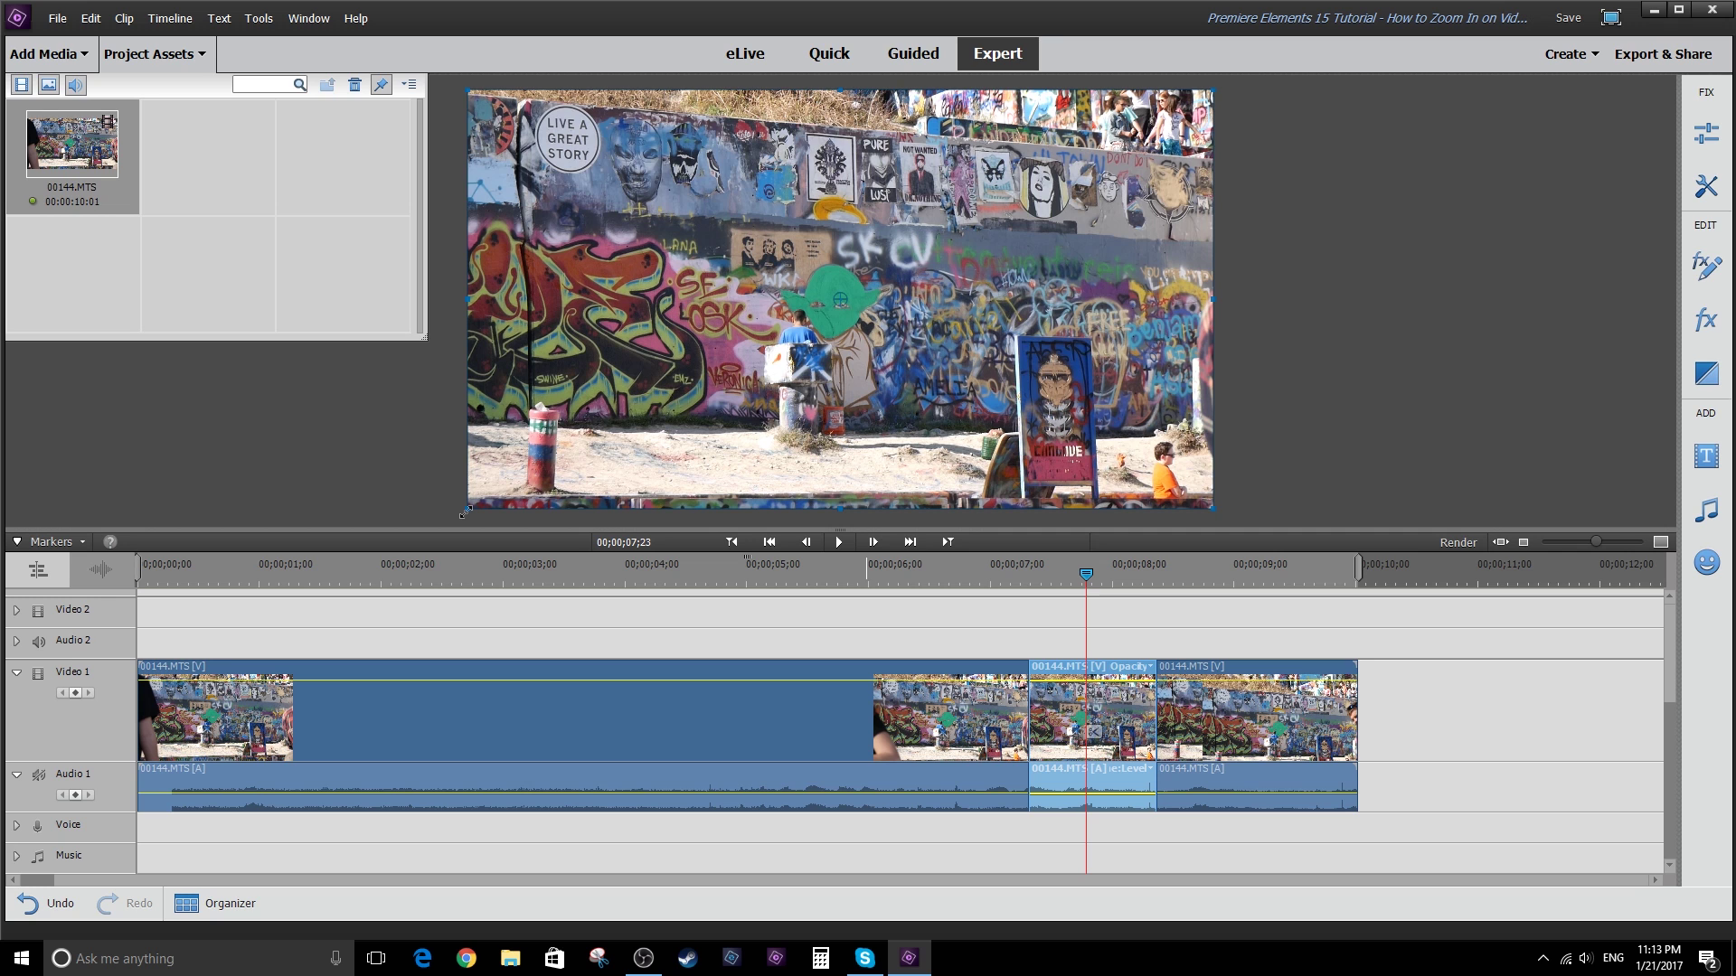
# Scale up the middle section's picture and centre the zoom on the green Yoda figure
pyautogui.moveTo(465, 511); pyautogui.dragTo(435, 547)
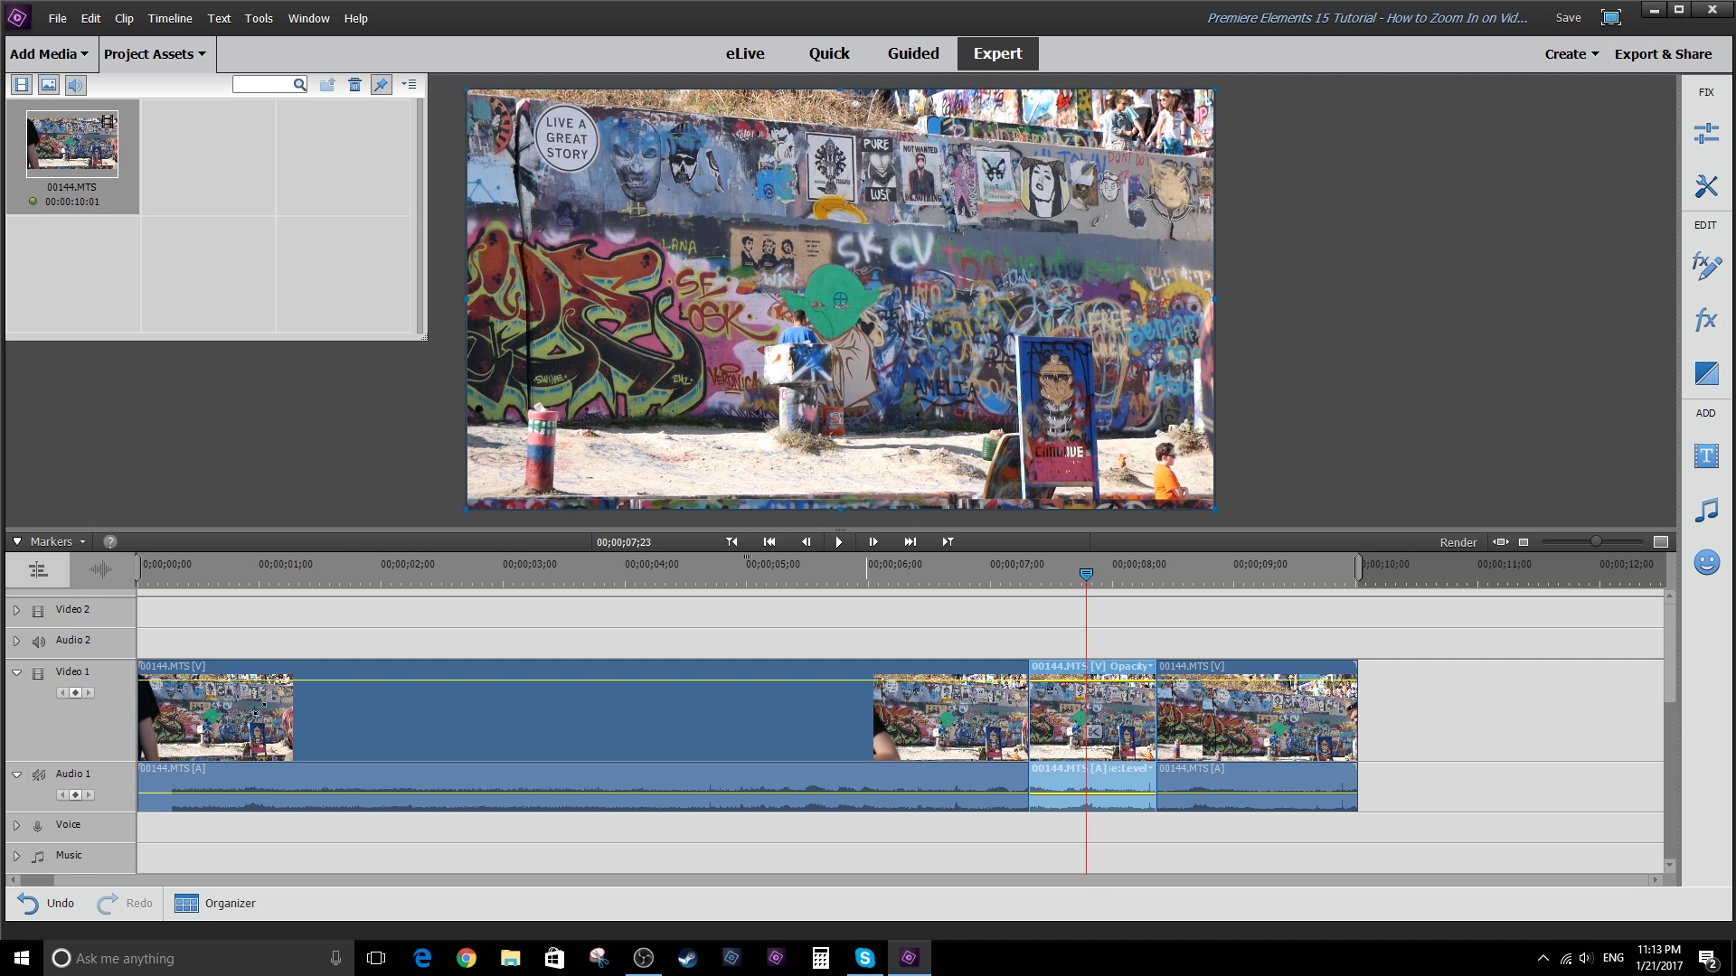
pyautogui.moveTo(435, 548); pyautogui.dragTo(386, 587)
pyautogui.moveTo(913, 335); pyautogui.dragTo(907, 268)
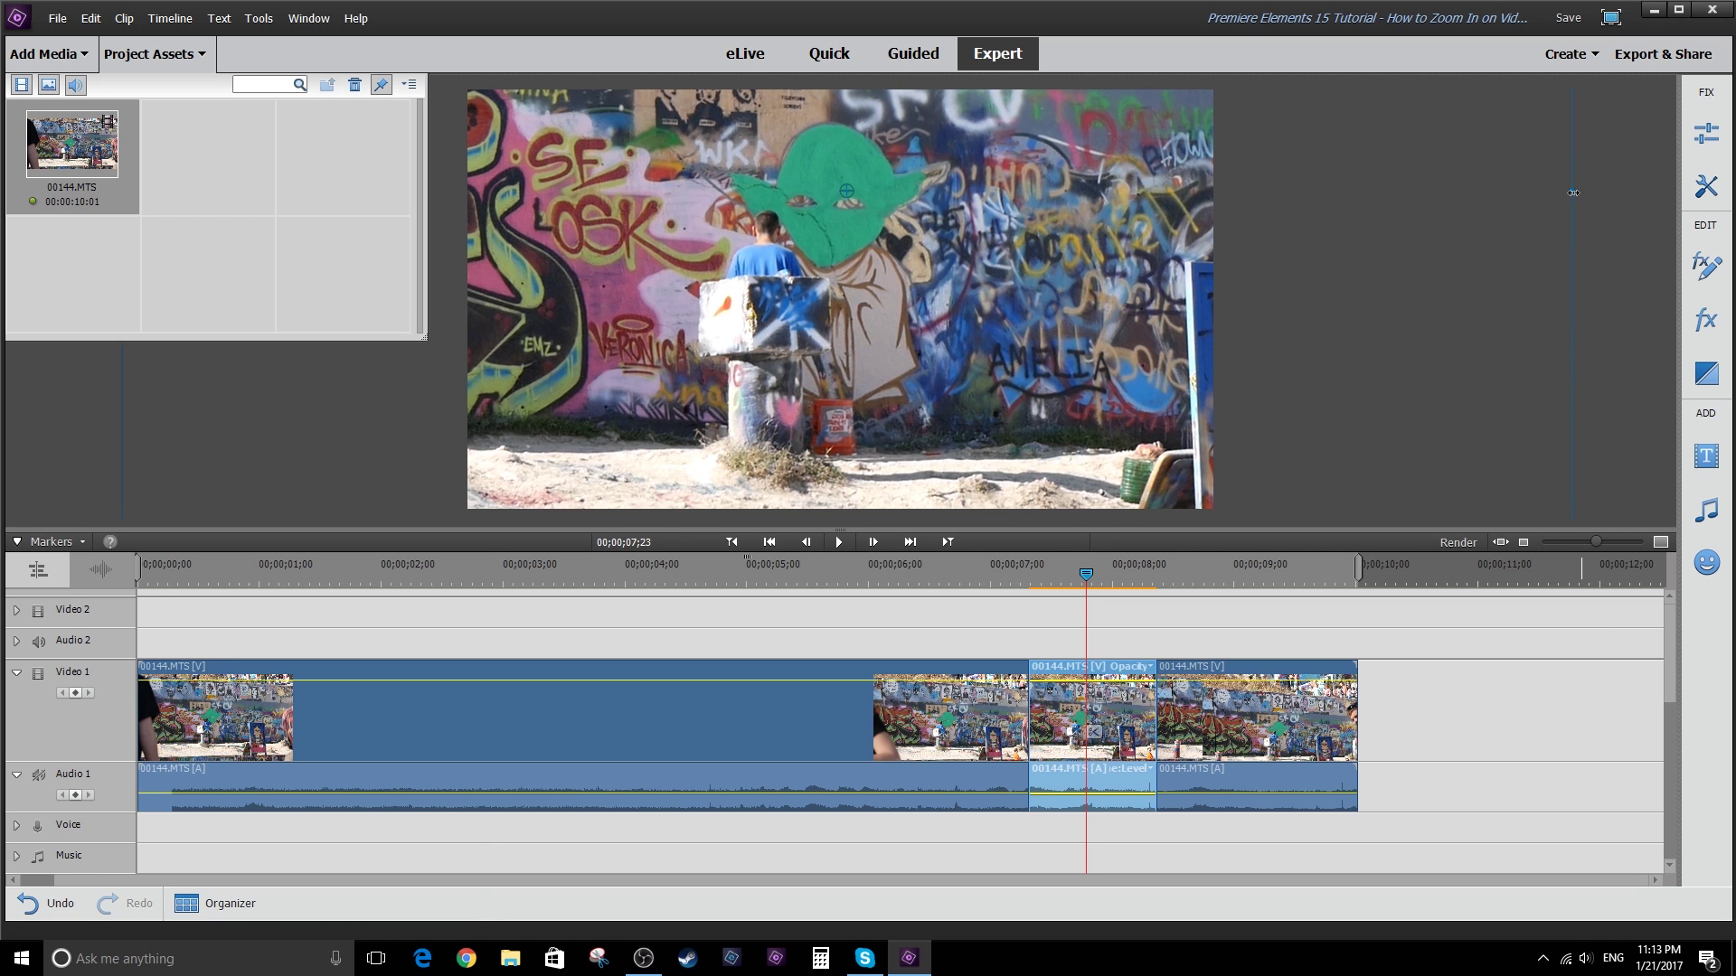
pyautogui.moveTo(1569, 192); pyautogui.dragTo(1648, 153)
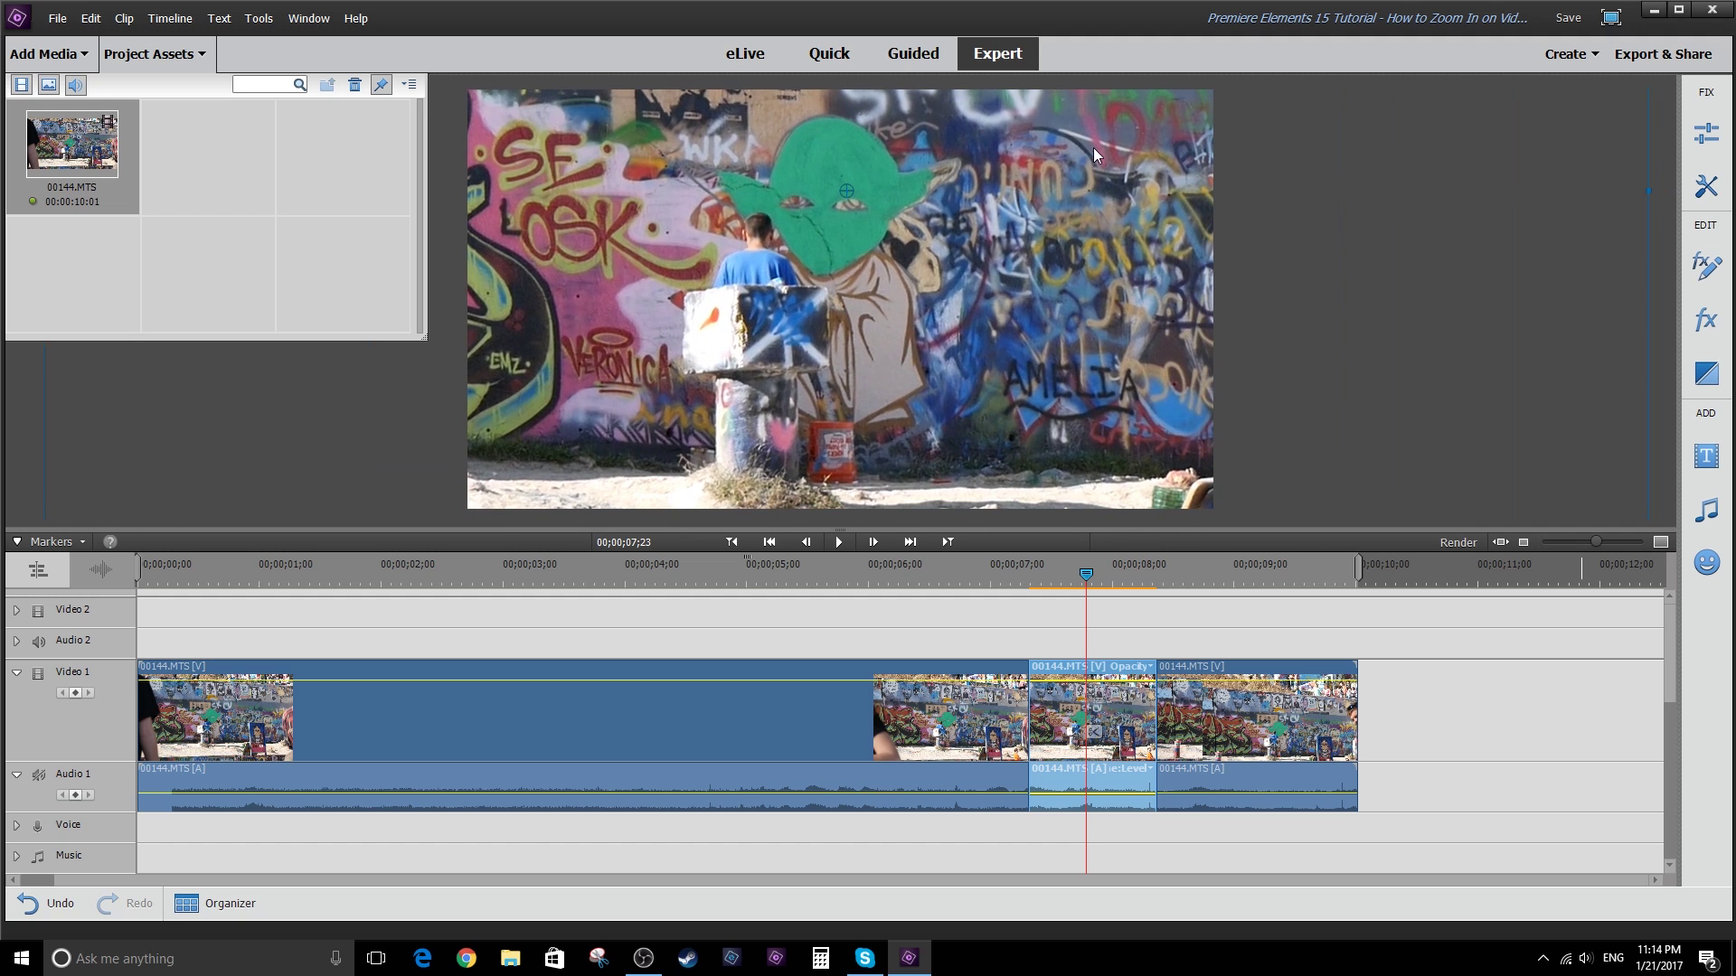
pyautogui.moveTo(1096, 143); pyautogui.dragTo(828, 454)
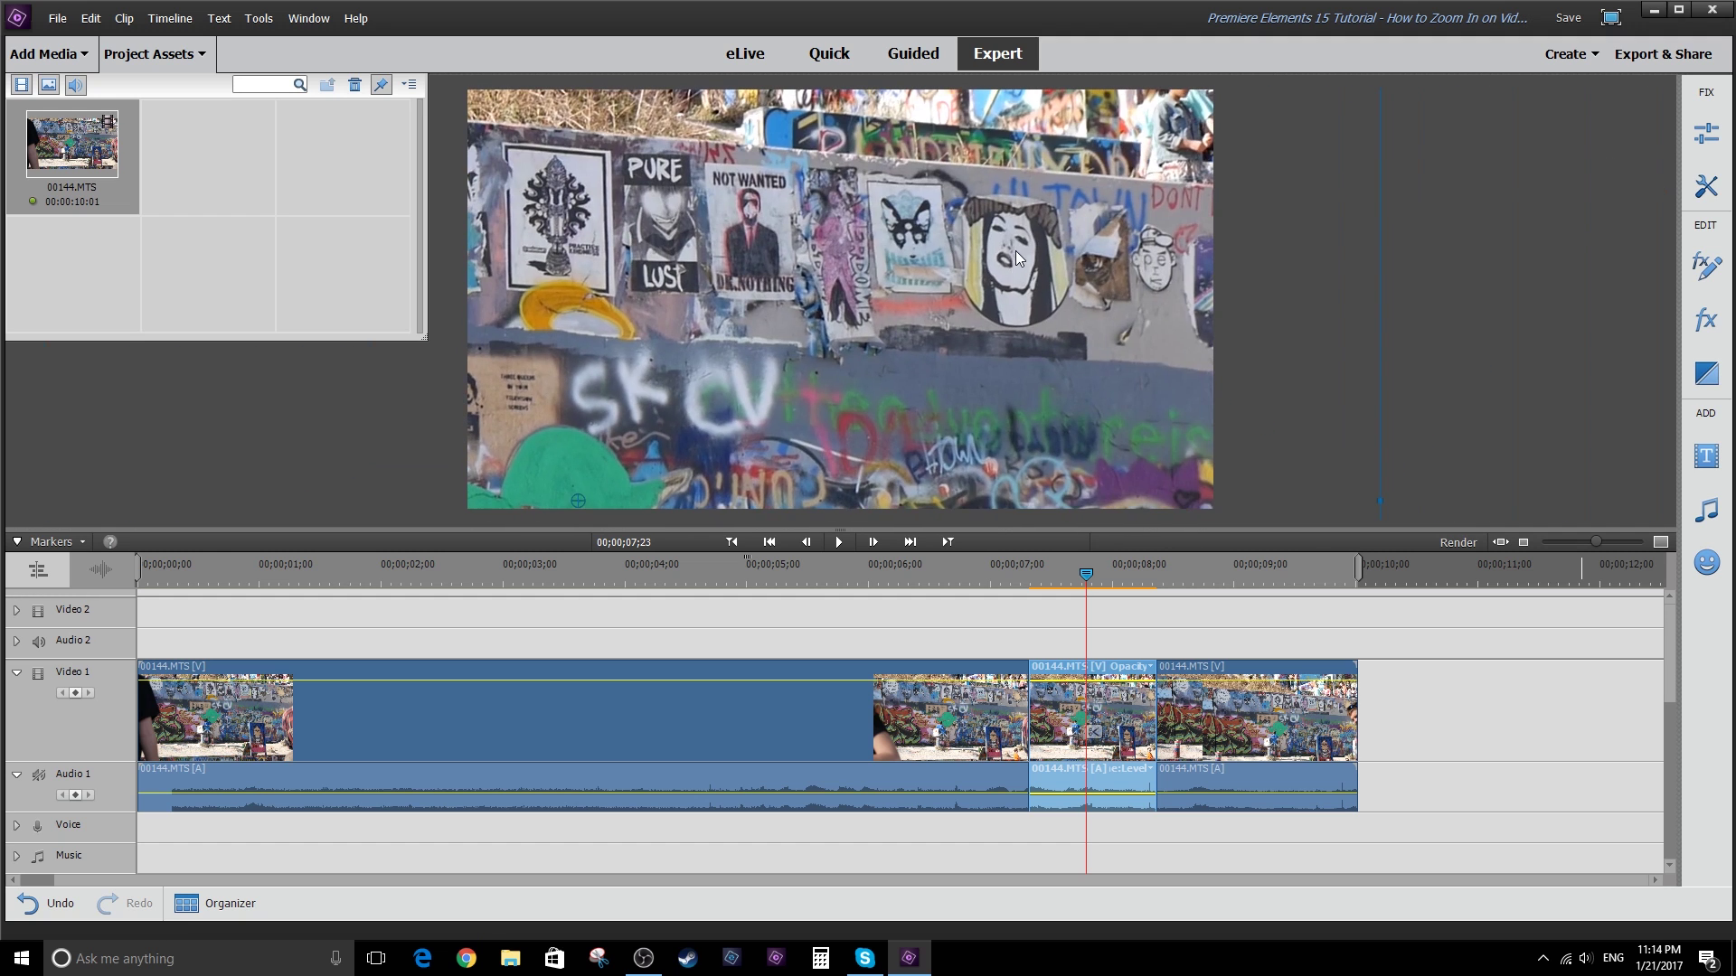
pyautogui.moveTo(1014, 260); pyautogui.dragTo(838, 449)
pyautogui.moveTo(1032, 315); pyautogui.dragTo(1000, 258)
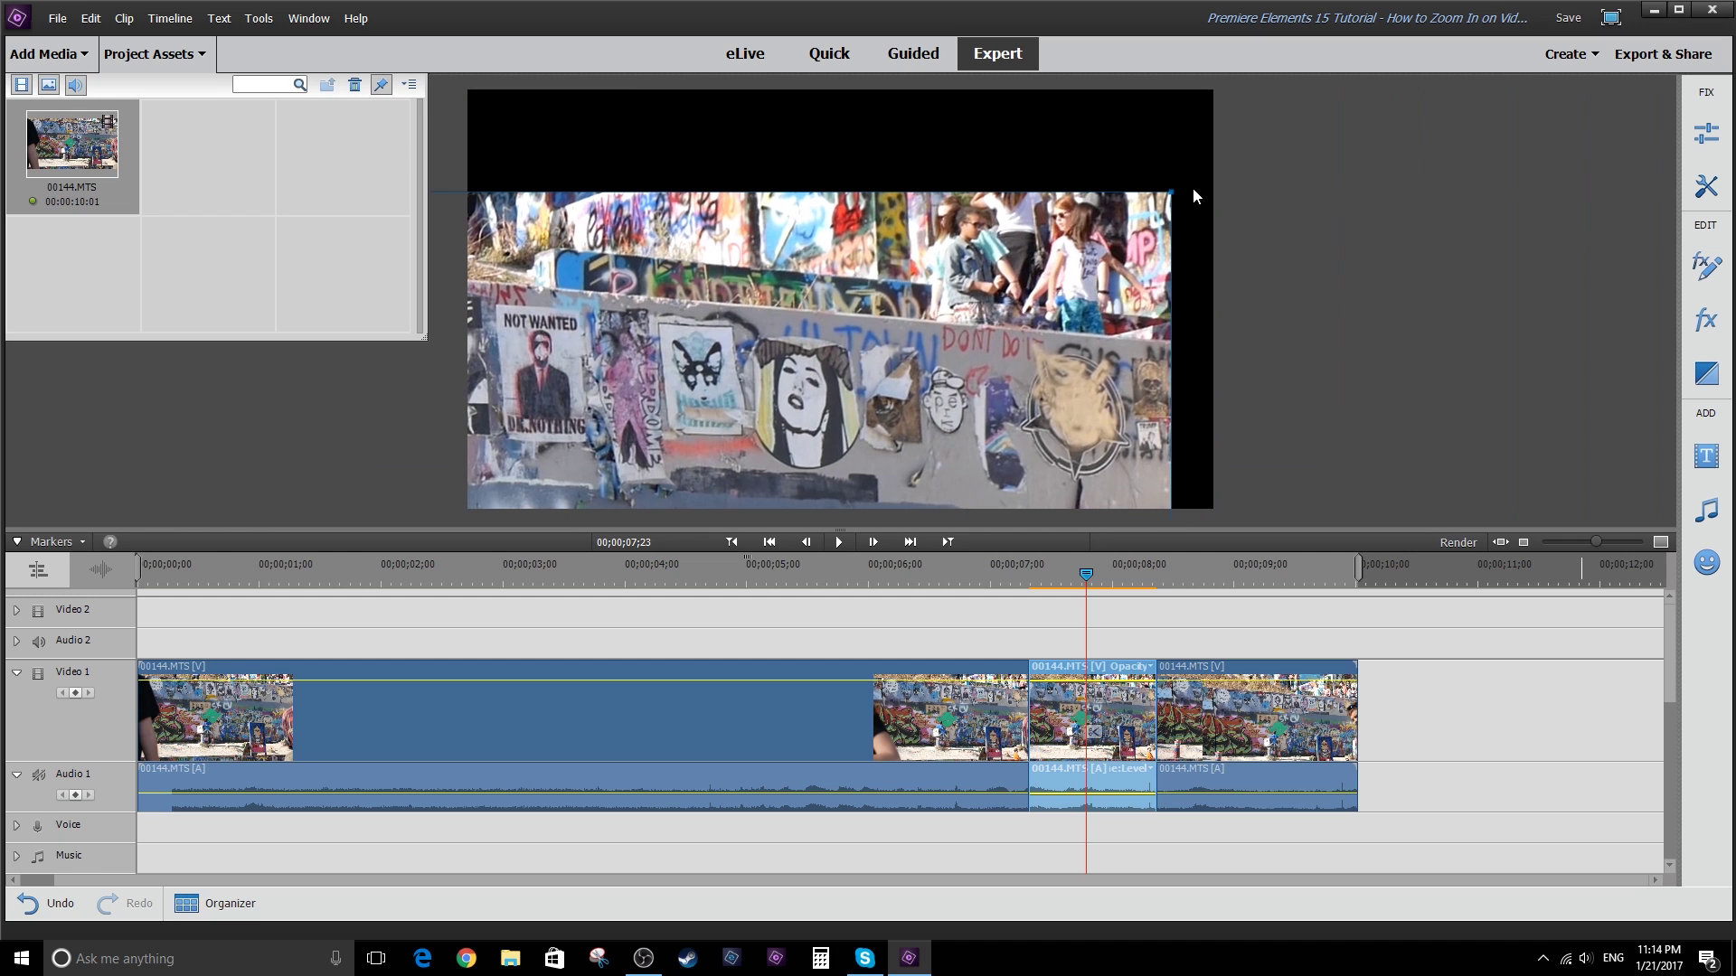
pyautogui.moveTo(1225, 159); pyautogui.dragTo(1310, 108)
pyautogui.moveTo(960, 393); pyautogui.dragTo(1056, 324)
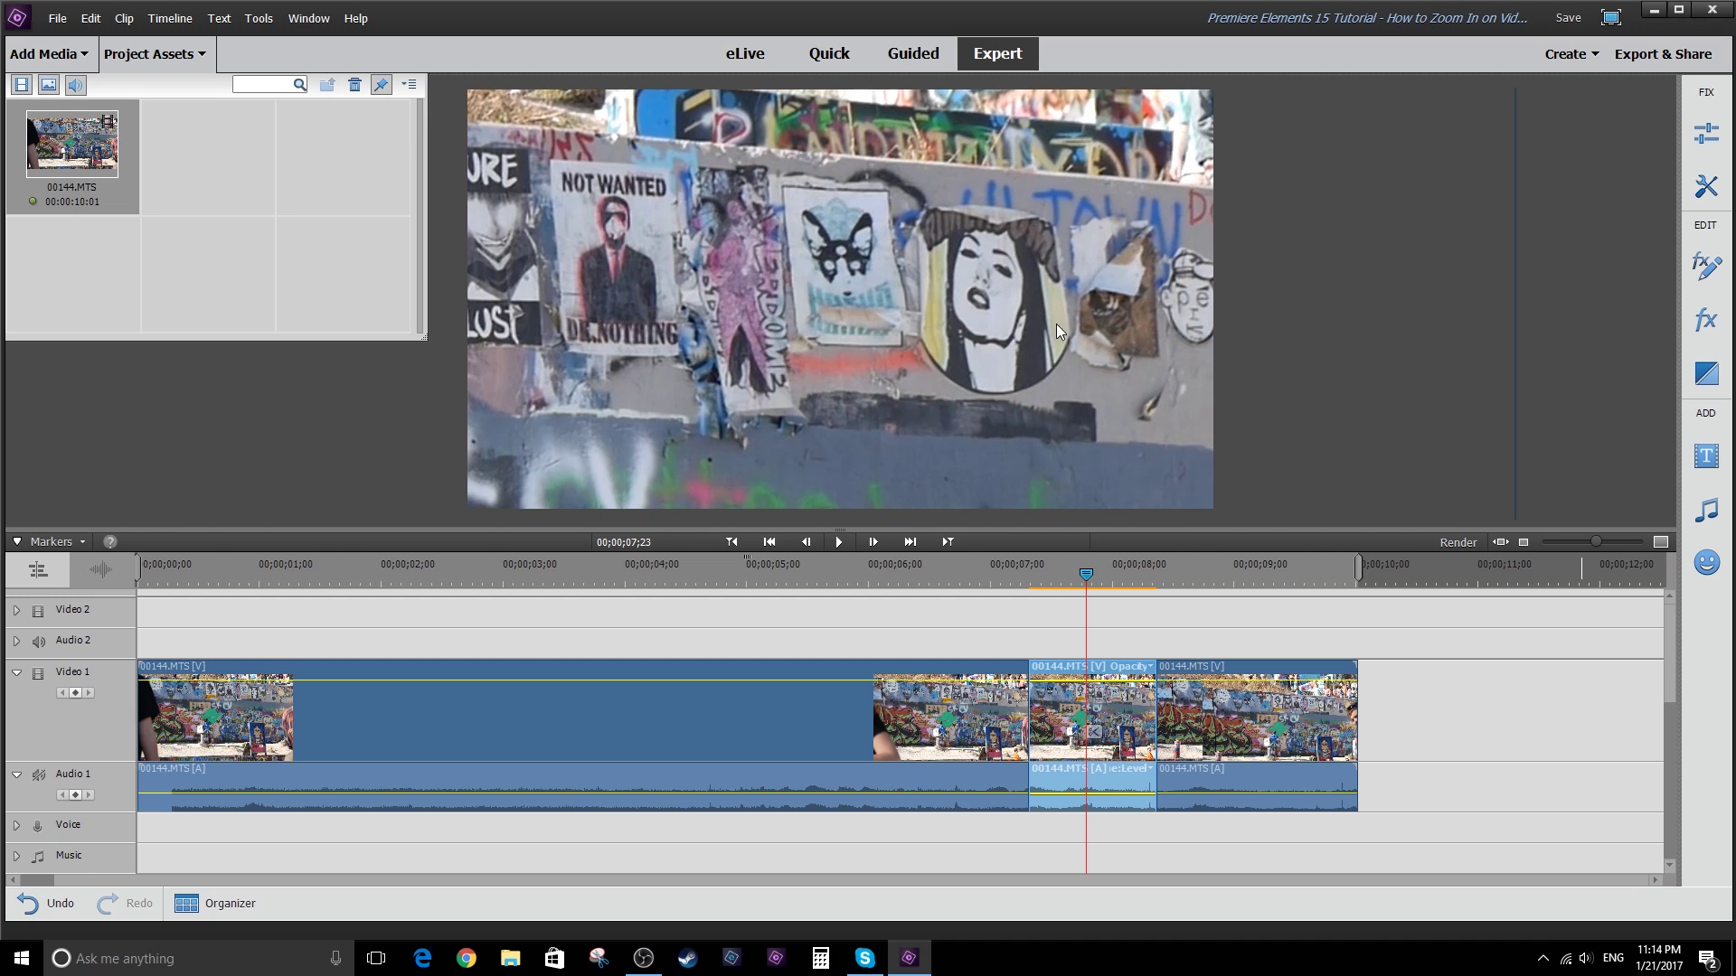
pyautogui.moveTo(895, 250); pyautogui.dragTo(957, 323)
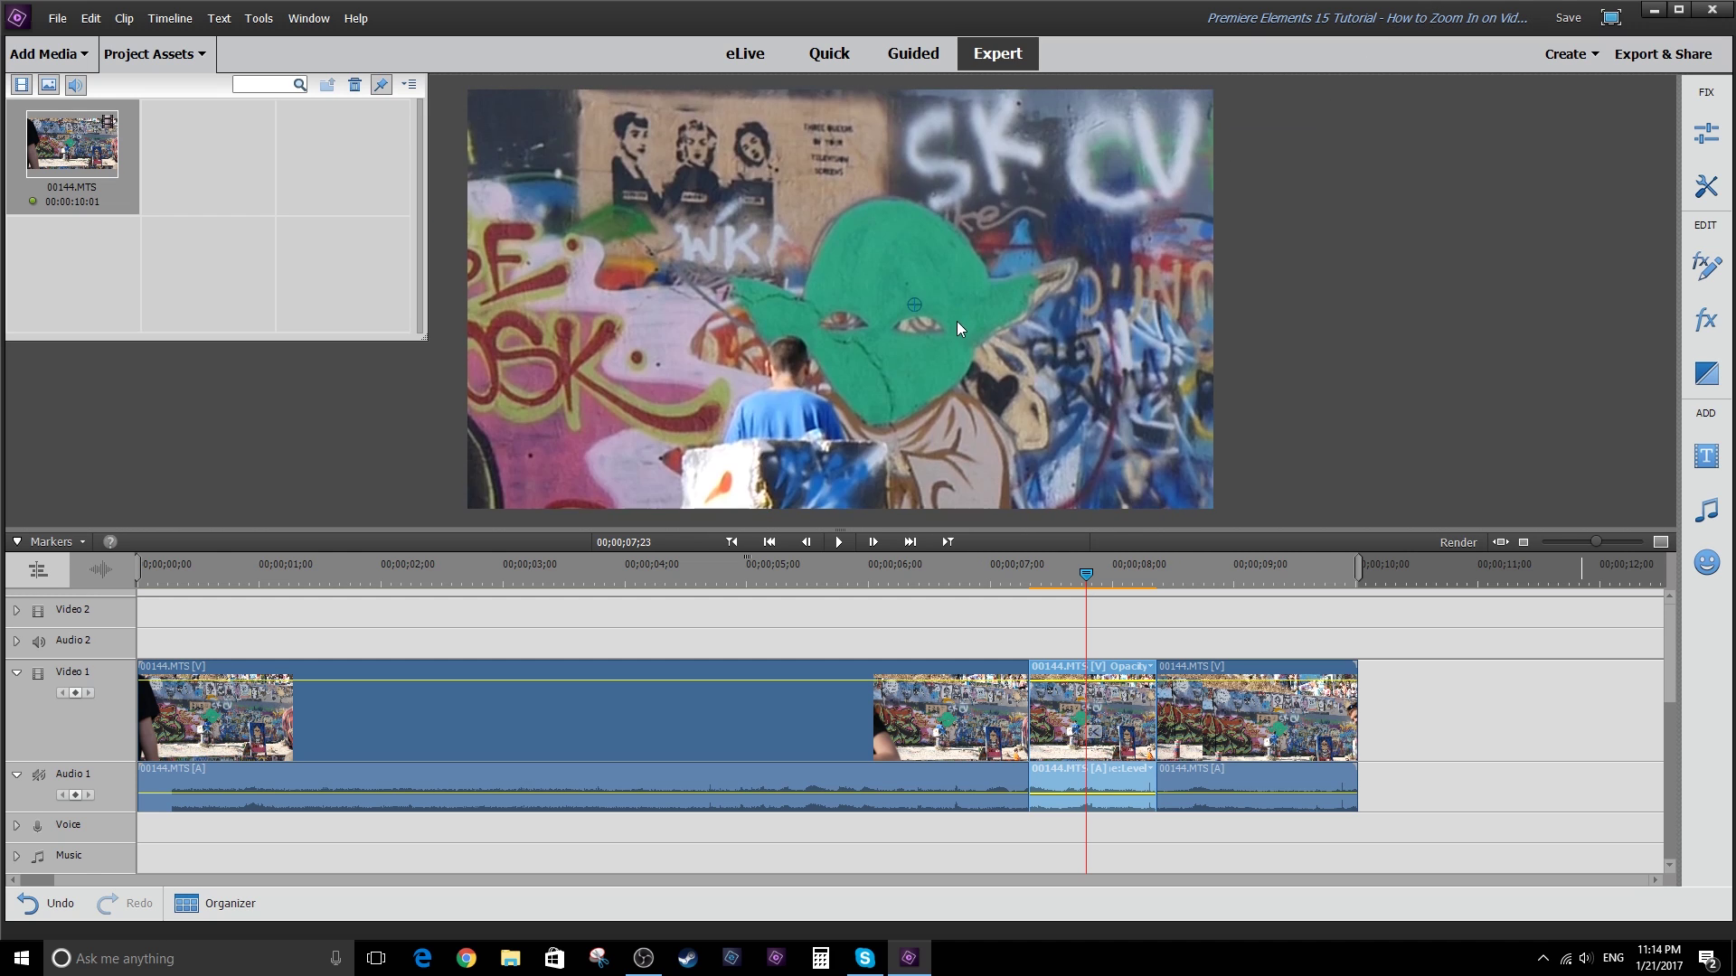
pyautogui.moveTo(951, 215); pyautogui.dragTo(897, 236)
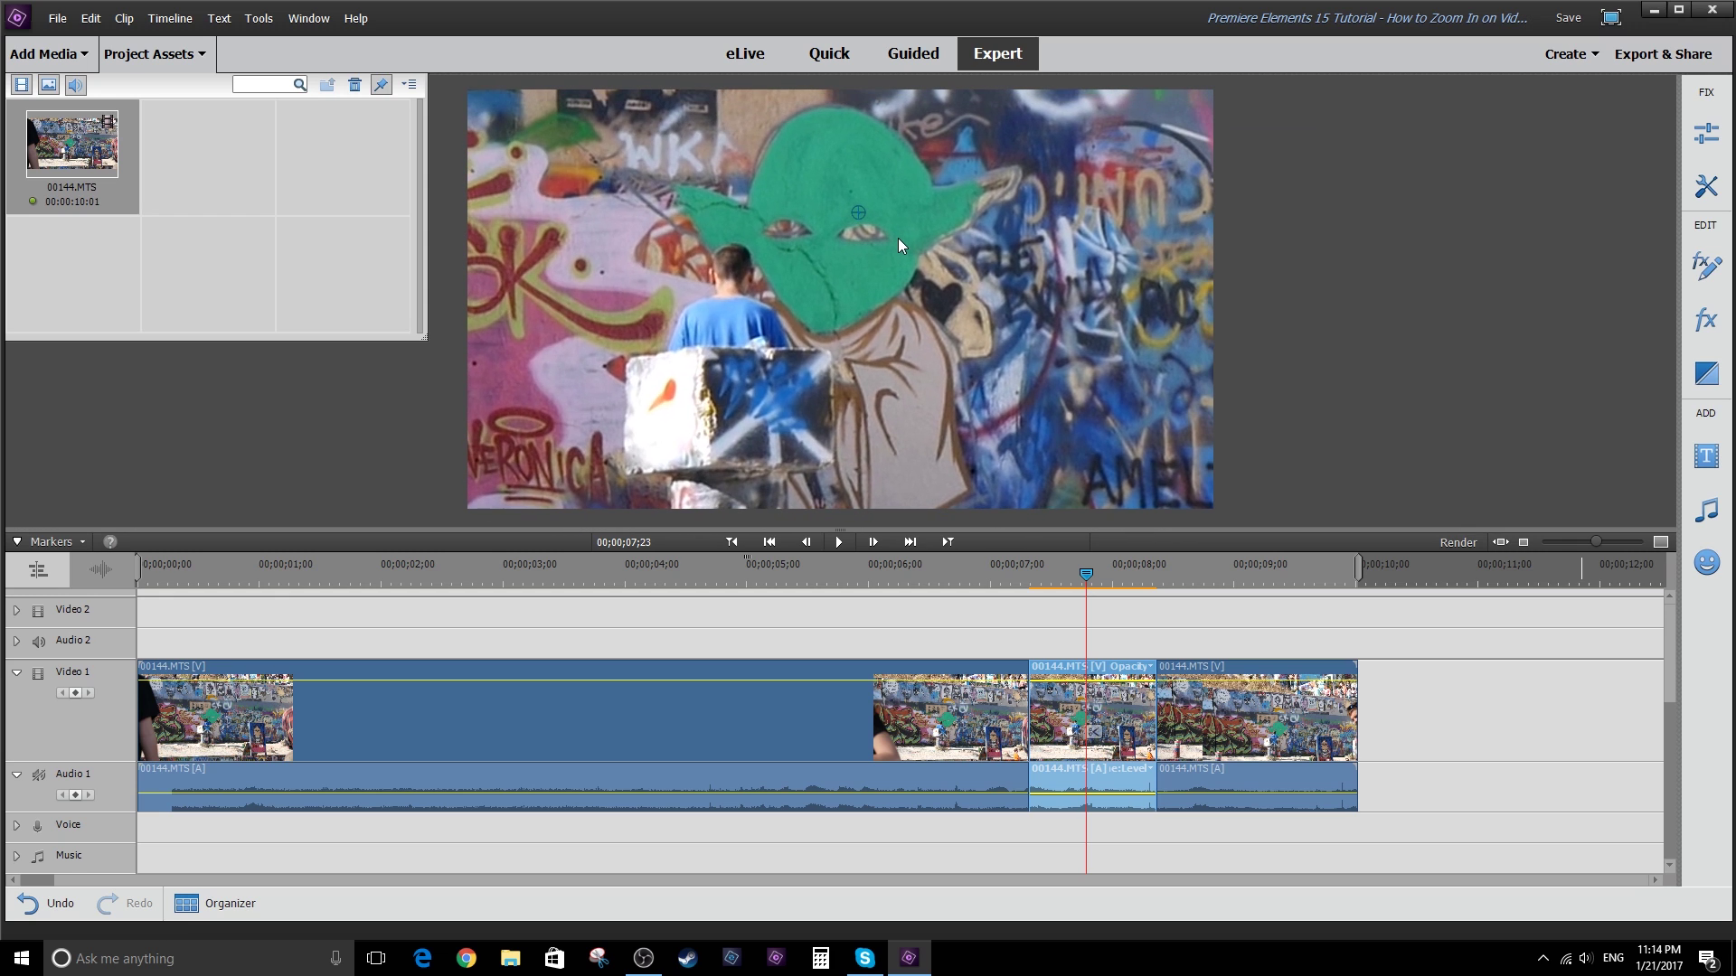
# Play back the zoomed section from 00;00;06;26 to check it
pyautogui.click(974, 570)
pyautogui.press('space')
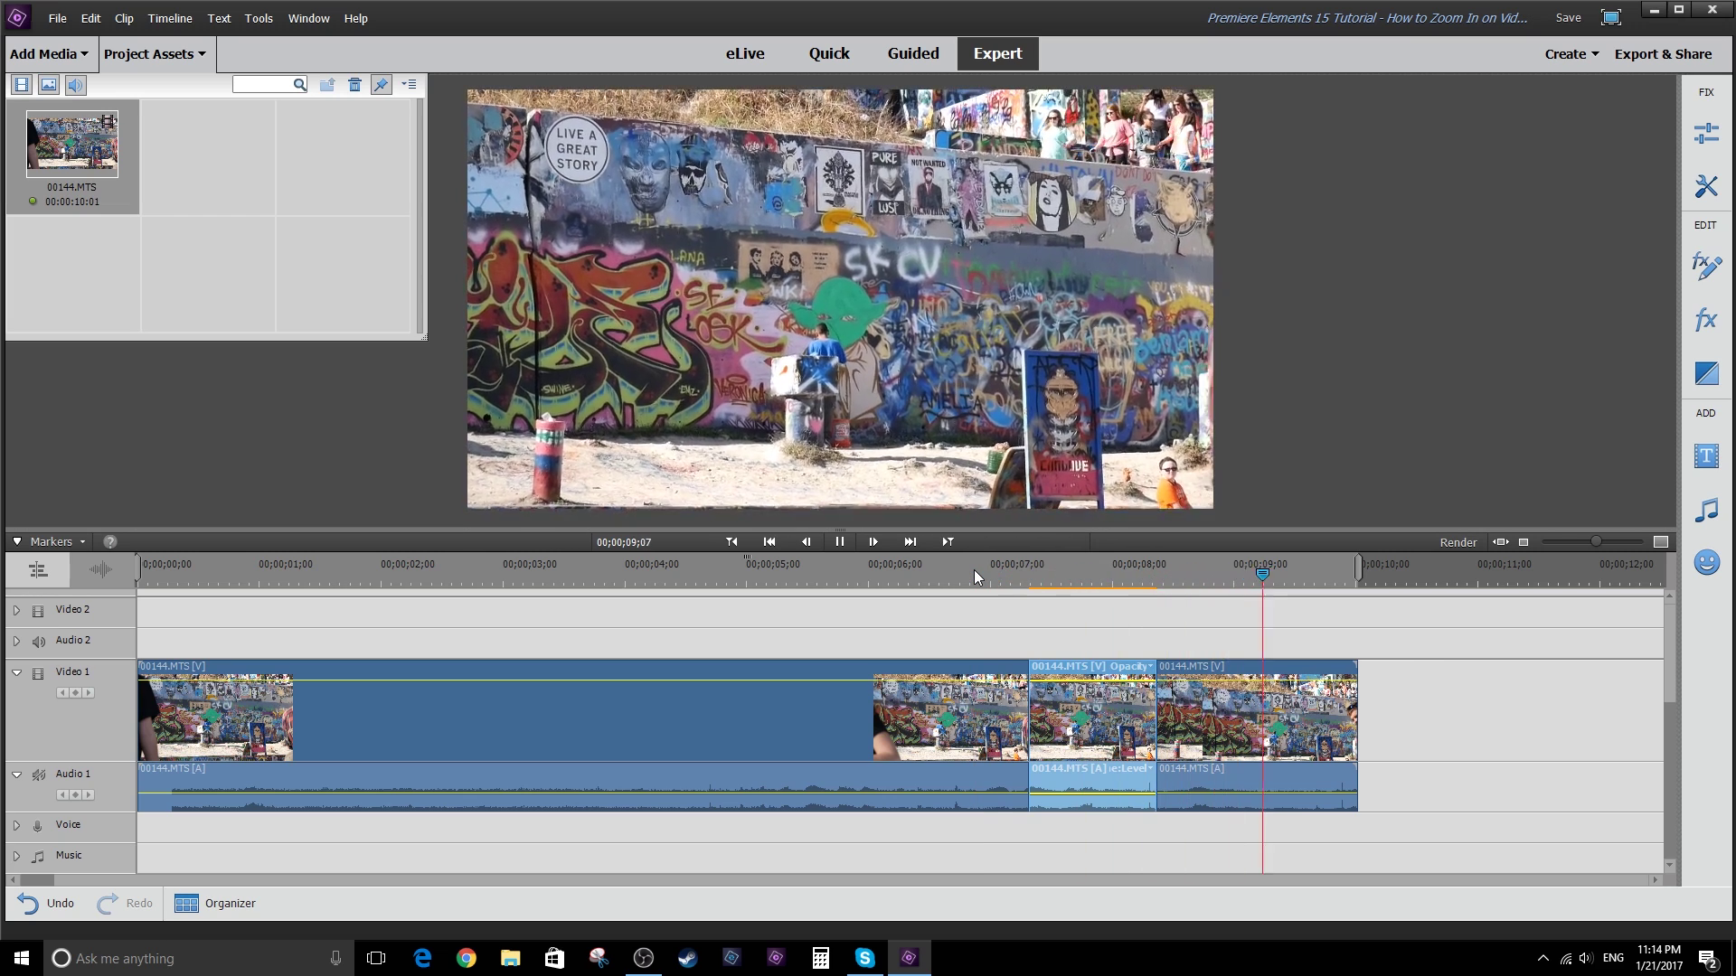
pyautogui.click(1005, 575)
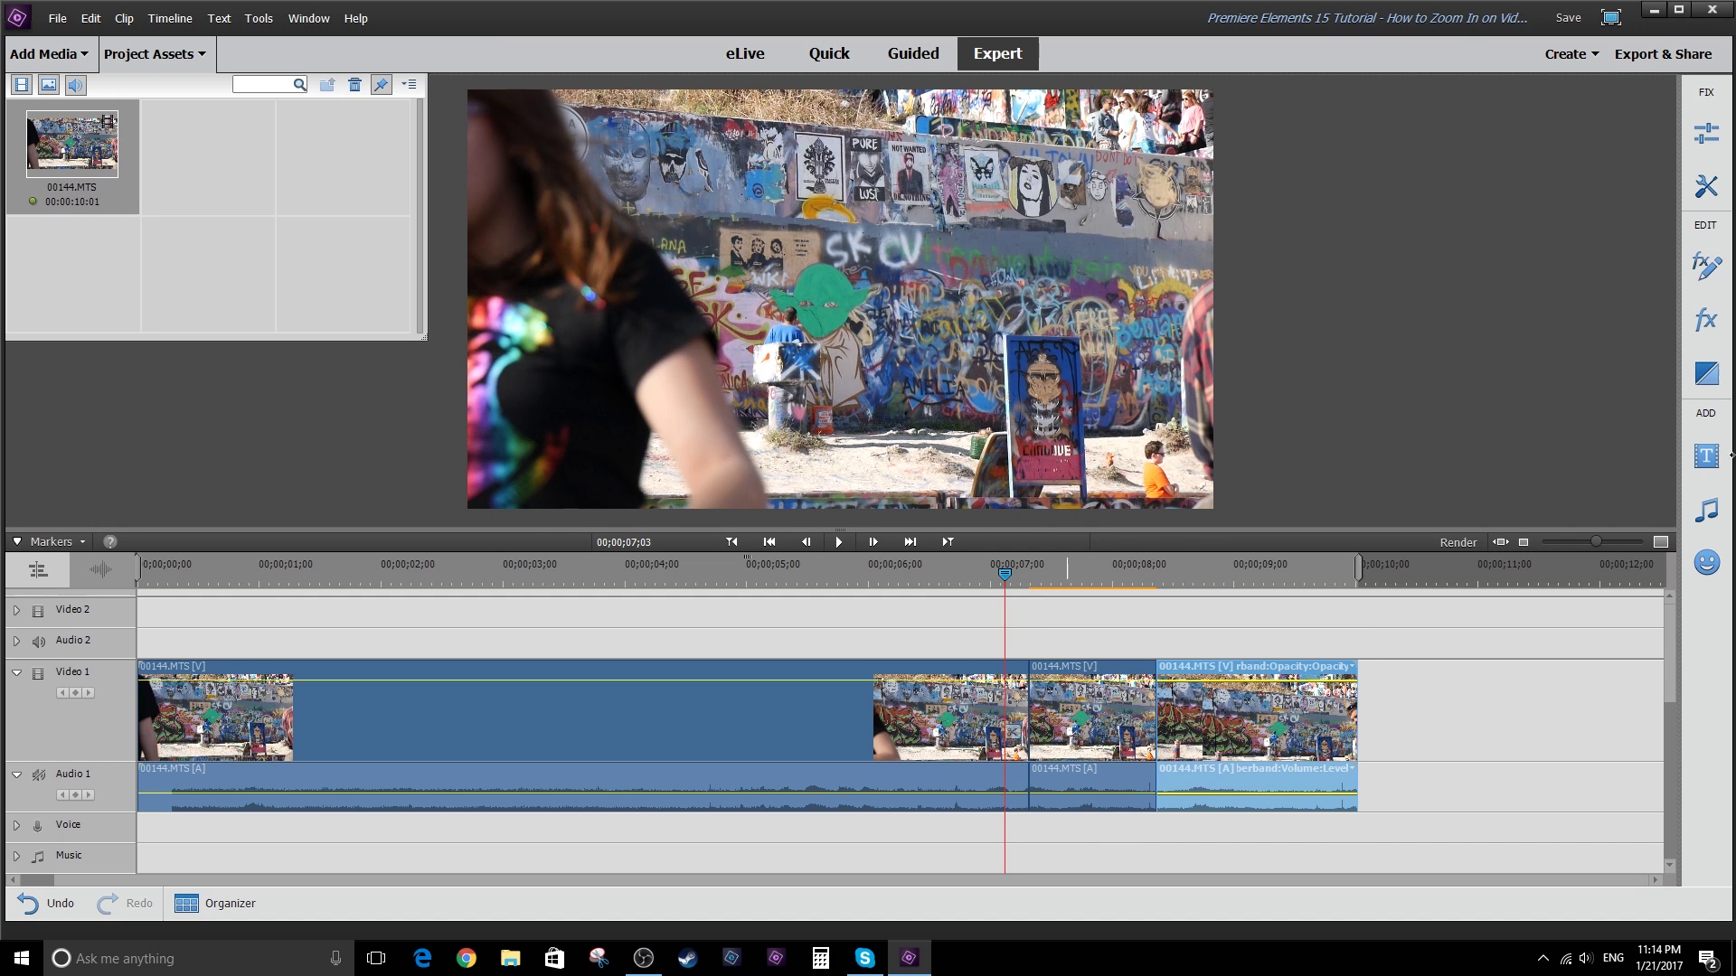
# Add a default Cross Dissolve at the cut into the zoomed section and play it back
pyautogui.click(1707, 370)
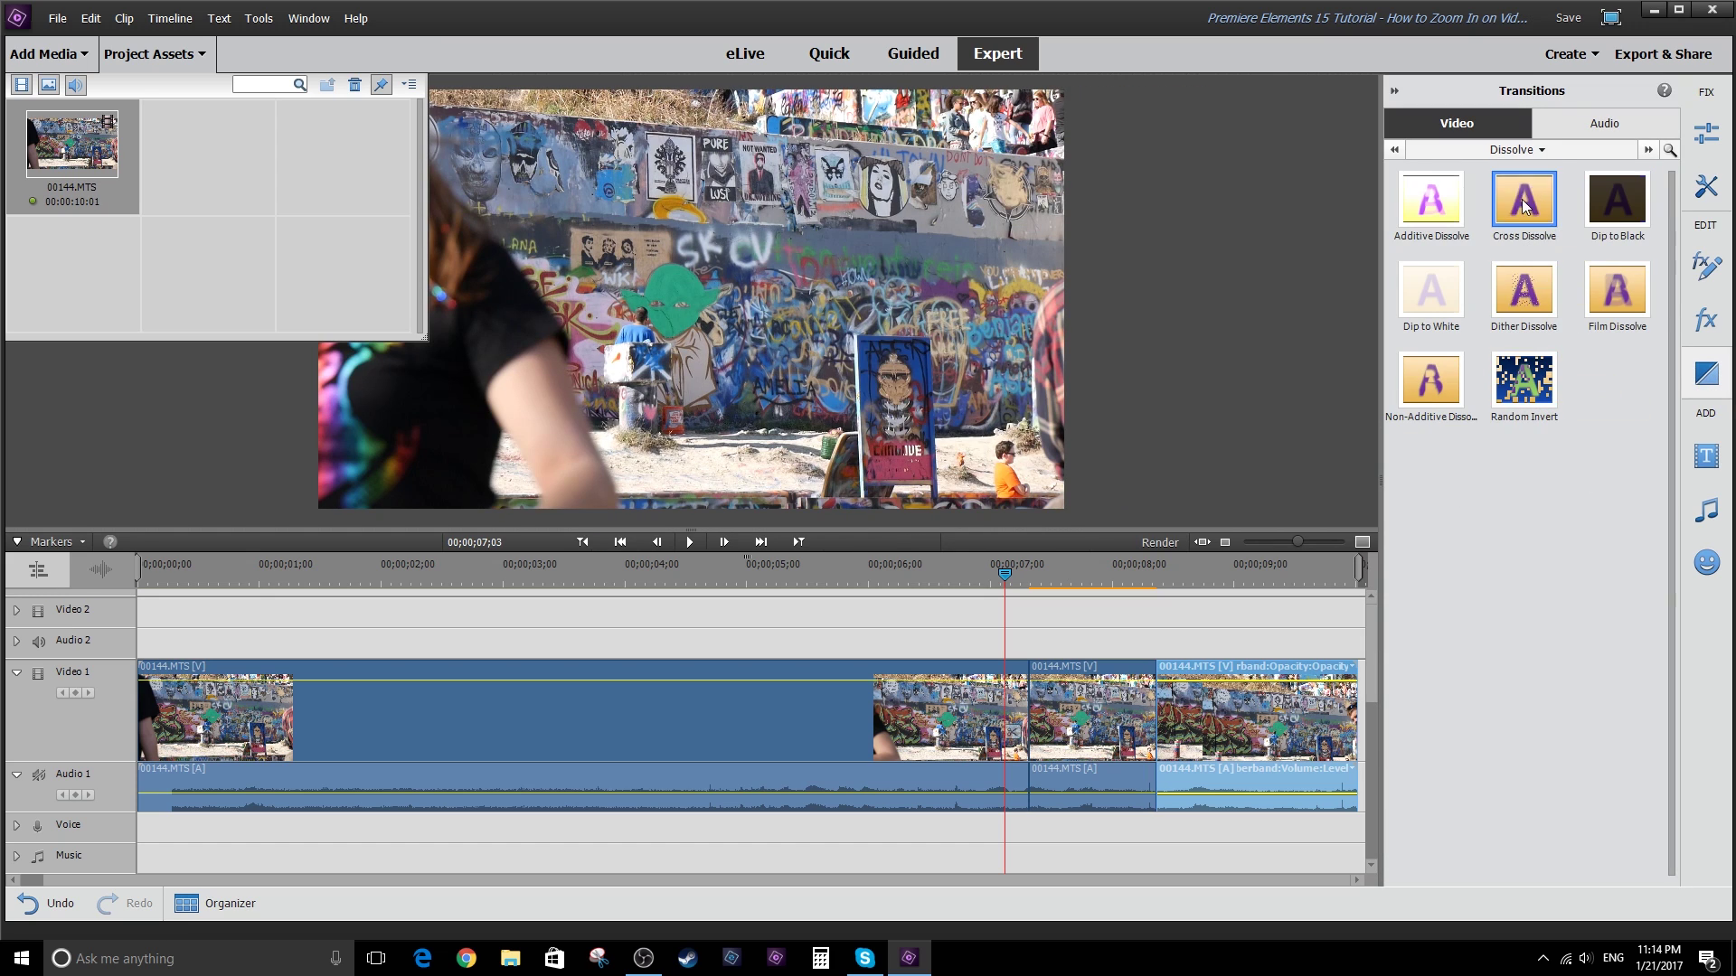
pyautogui.moveTo(1524, 206); pyautogui.dragTo(1032, 693)
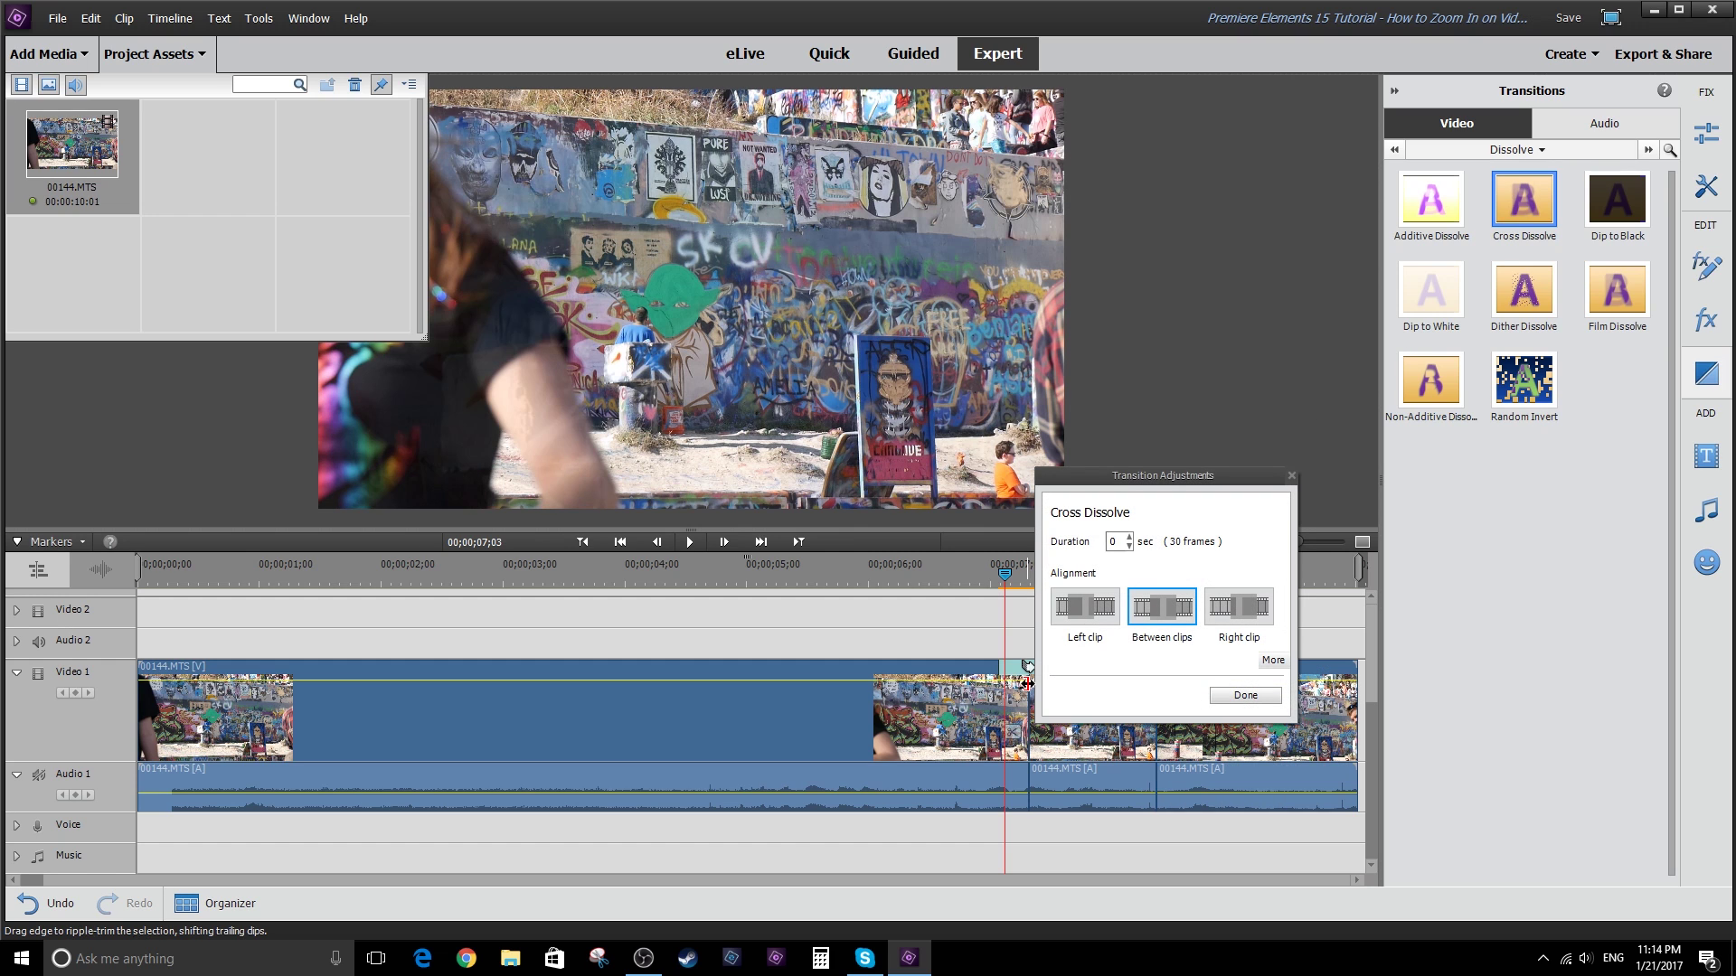
pyautogui.click(1243, 695)
pyautogui.moveTo(998, 576); pyautogui.dragTo(956, 575)
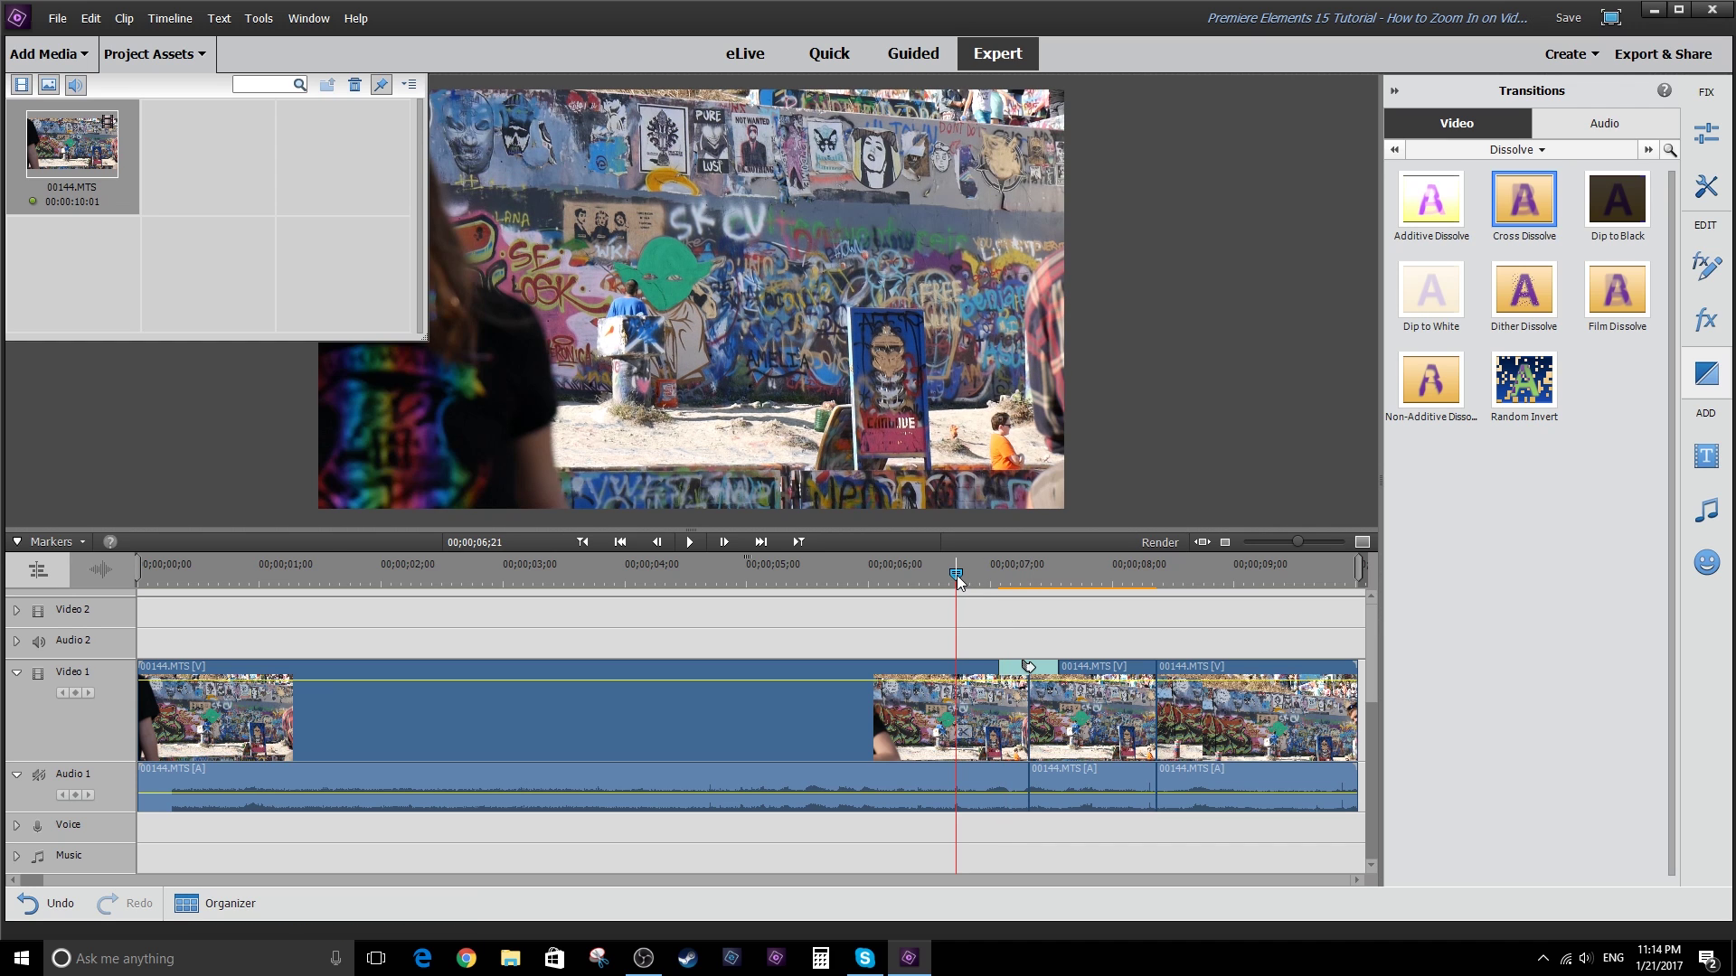
pyautogui.press('space')
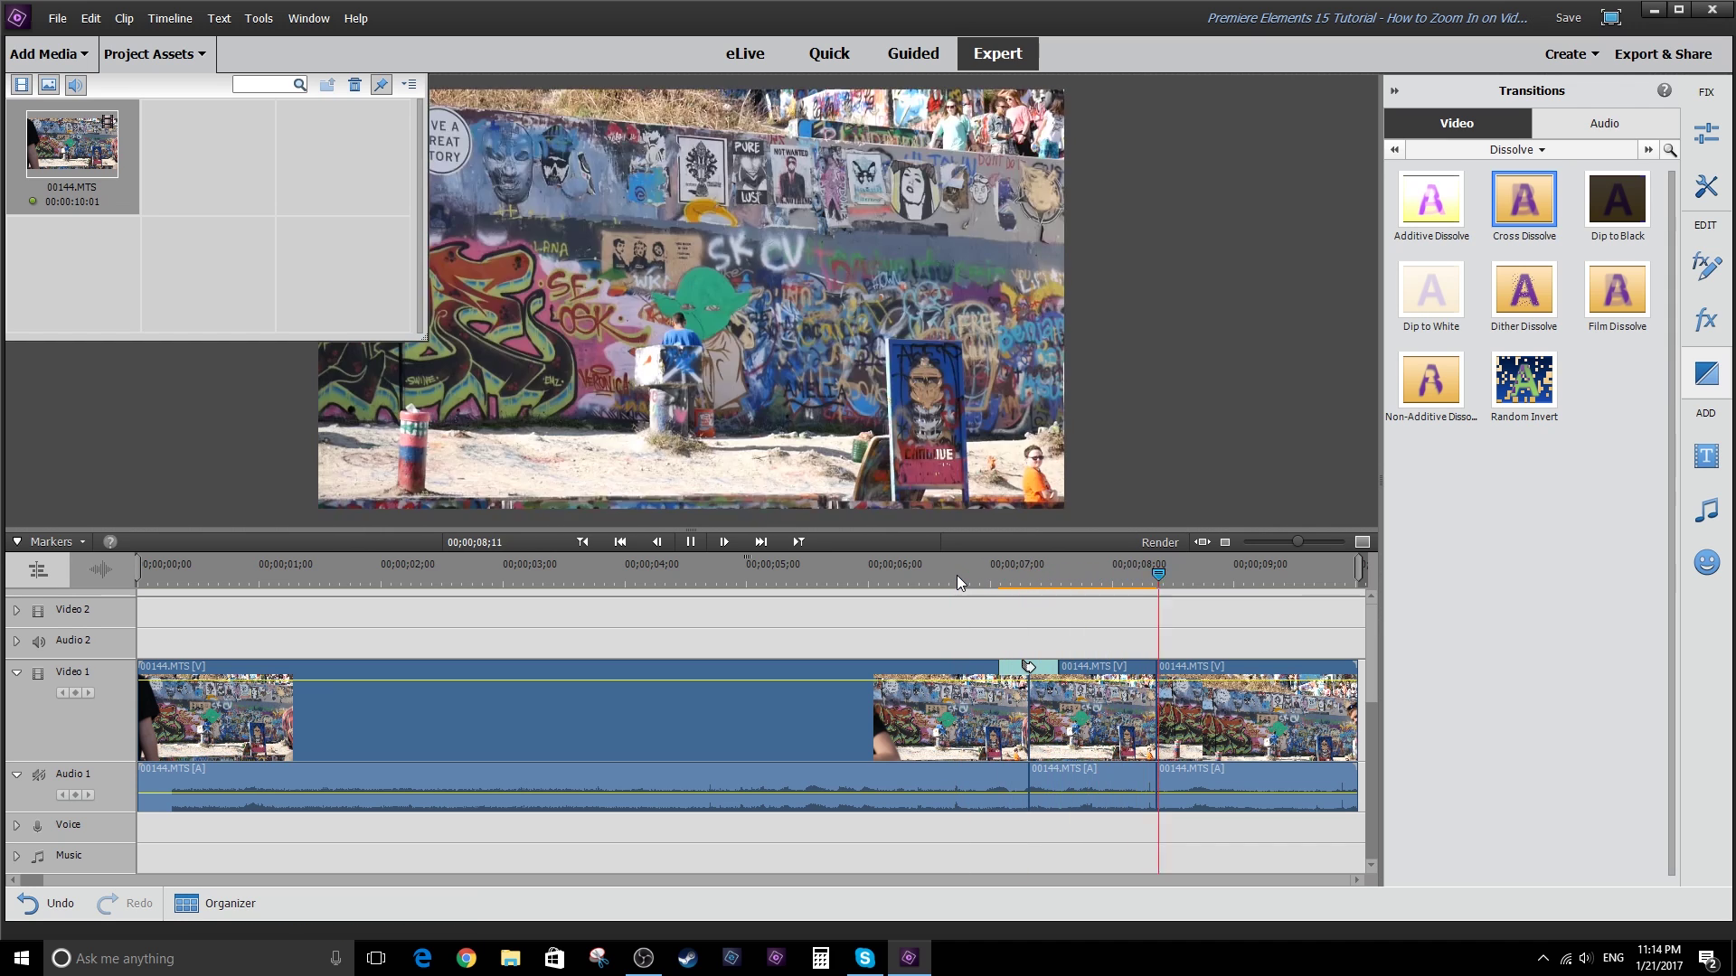
# Add a Cross Dissolve at the cut out of the zoomed section and shorten it
pyautogui.click(1131, 573)
pyautogui.moveTo(1131, 573)
pyautogui.mouseDown()
pyautogui.moveTo(1210, 579)
pyautogui.moveTo(1122, 575)
pyautogui.mouseUp()
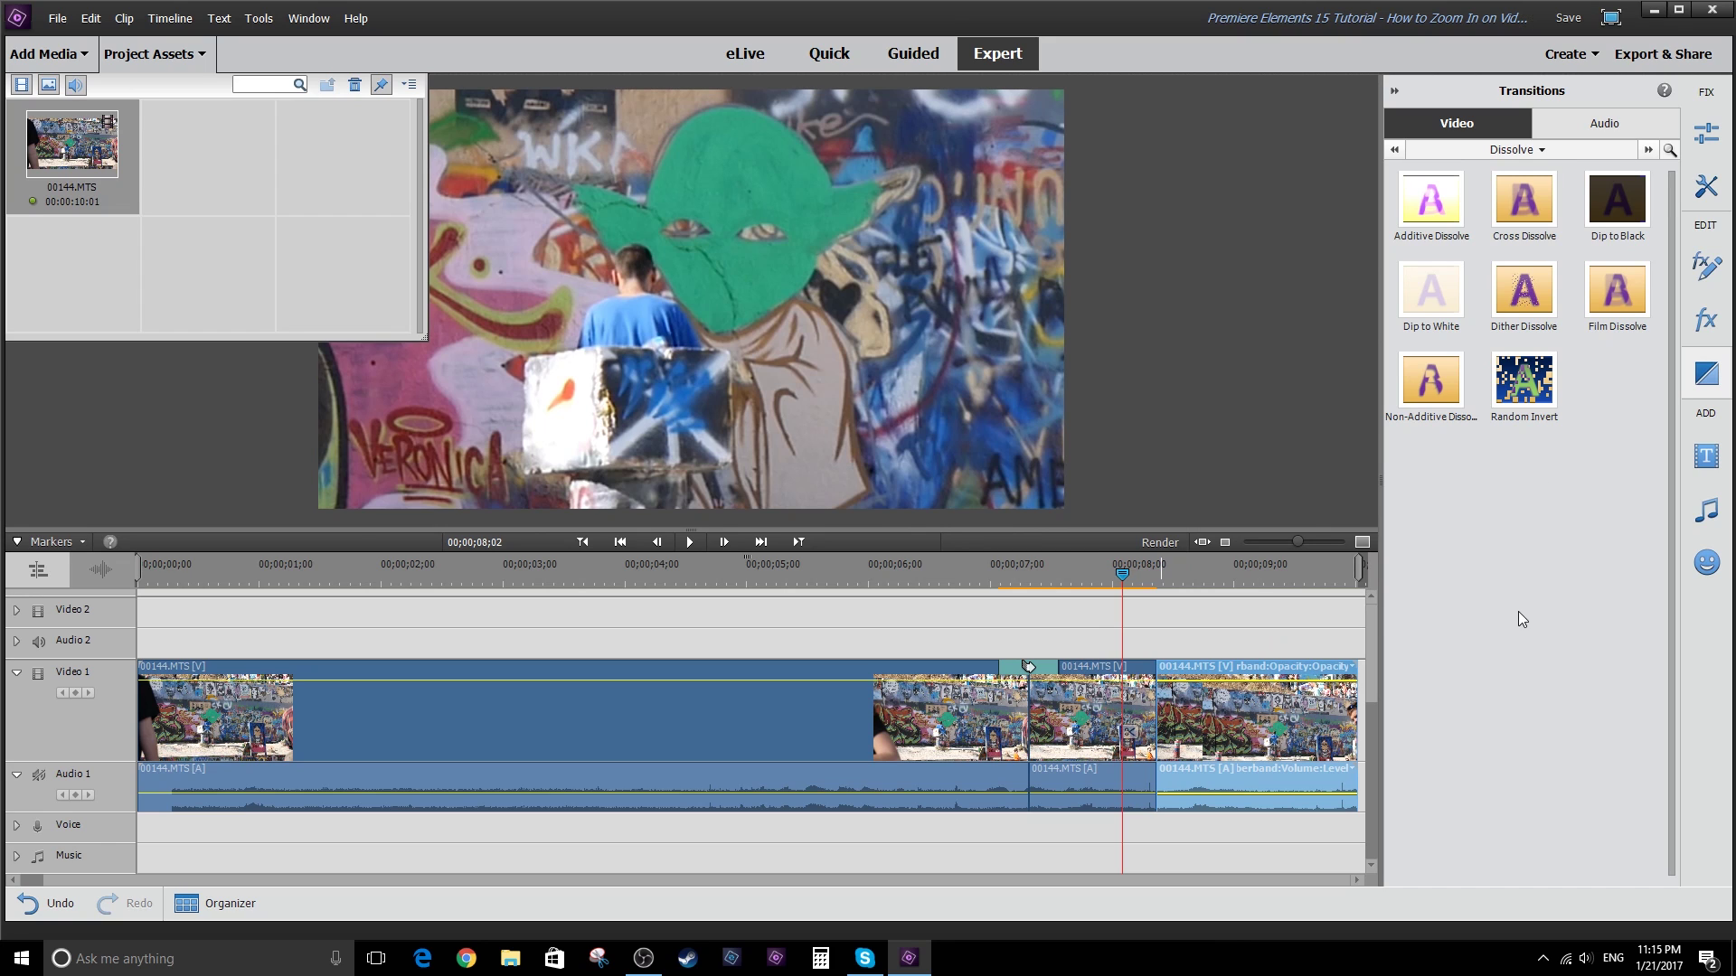
pyautogui.moveTo(1522, 215); pyautogui.dragTo(1168, 721)
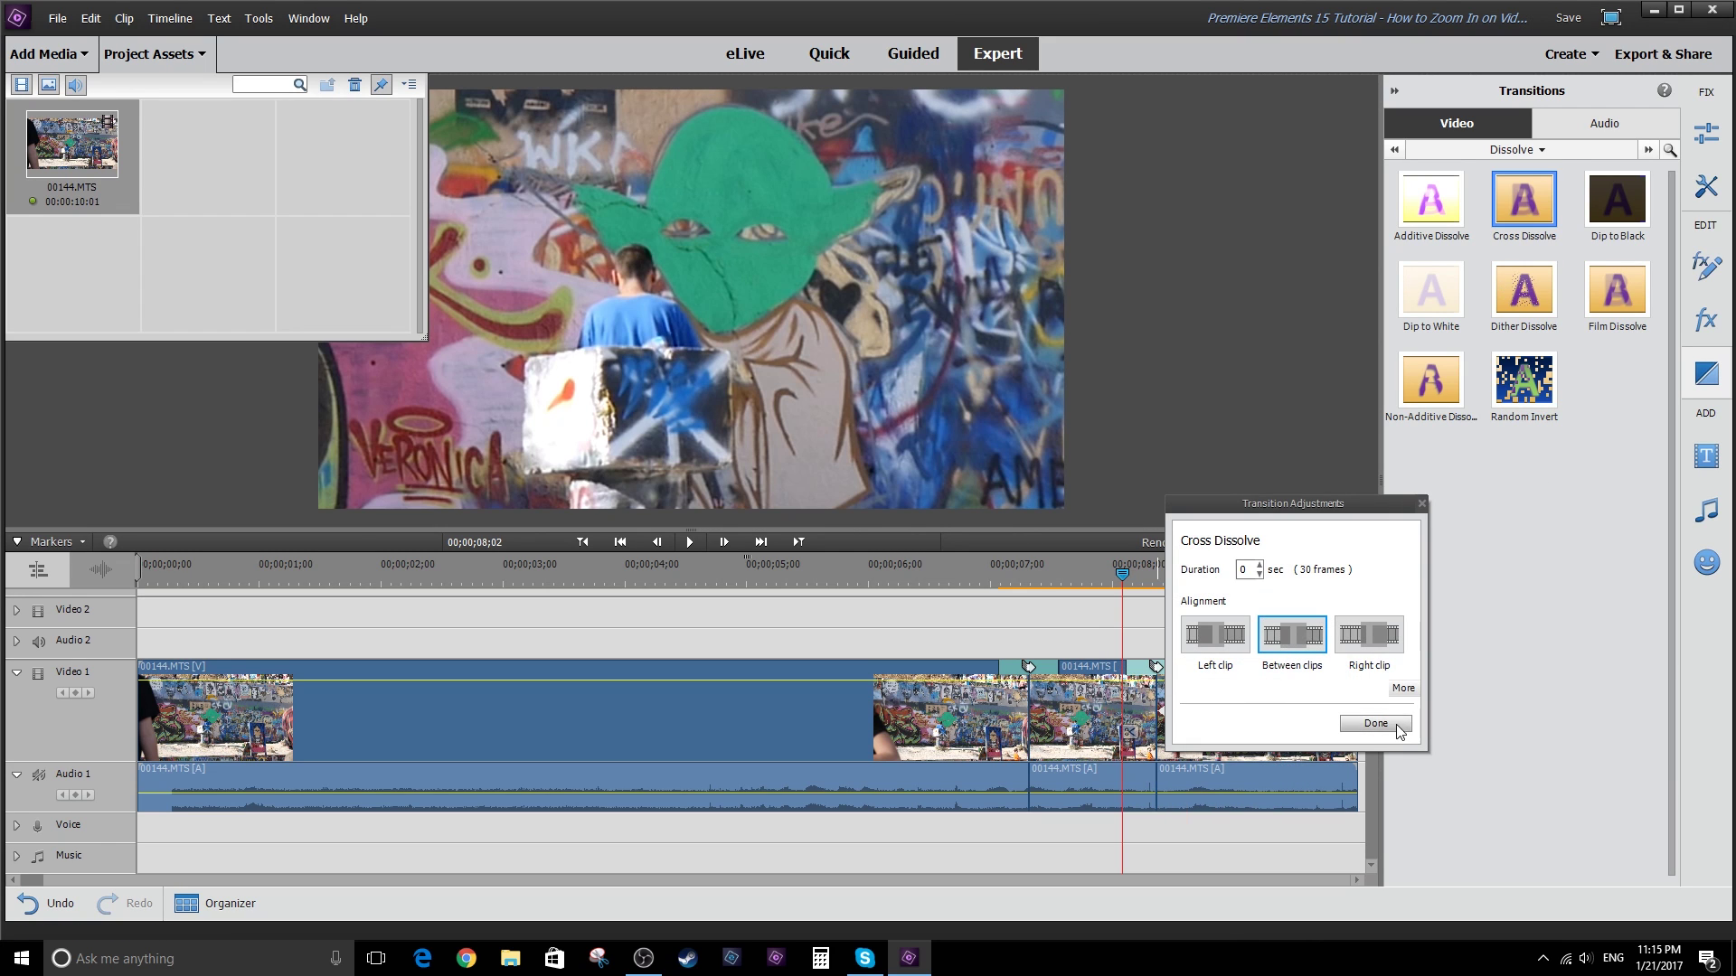
pyautogui.click(1398, 728)
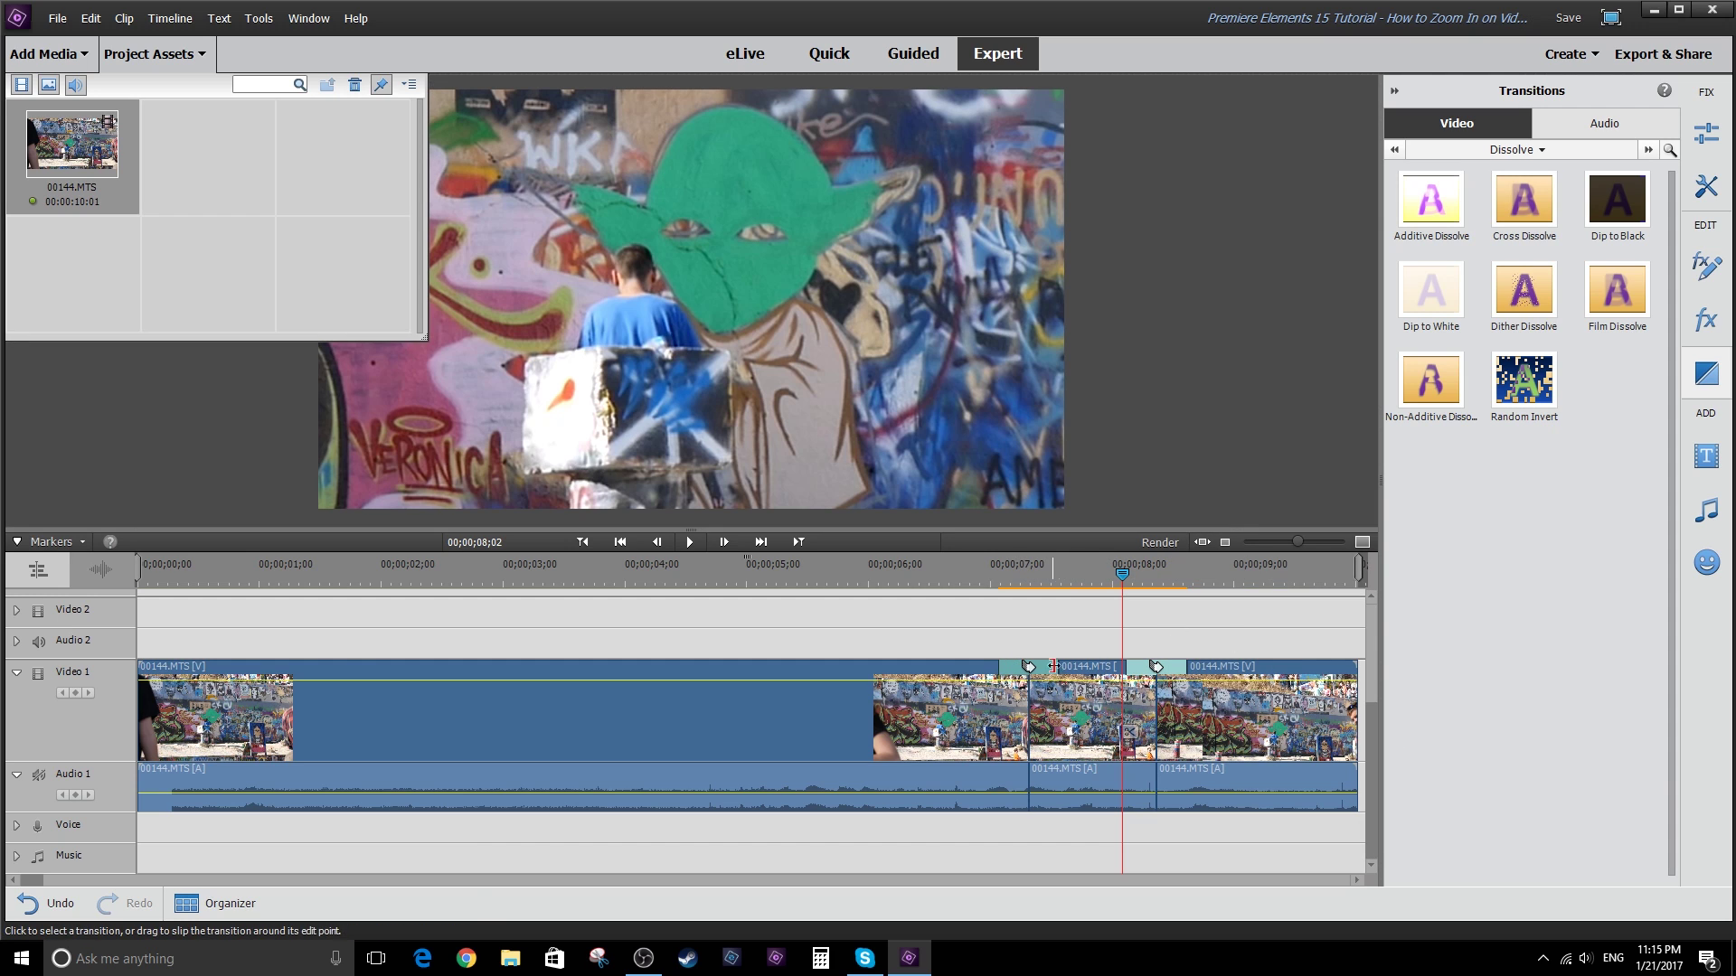
pyautogui.moveTo(1024, 673); pyautogui.dragTo(1049, 670)
pyautogui.moveTo(1185, 667); pyautogui.dragTo(1175, 667)
# Play the zoomed section with both dissolves, closing the Project Assets panel along the way
pyautogui.click(957, 572)
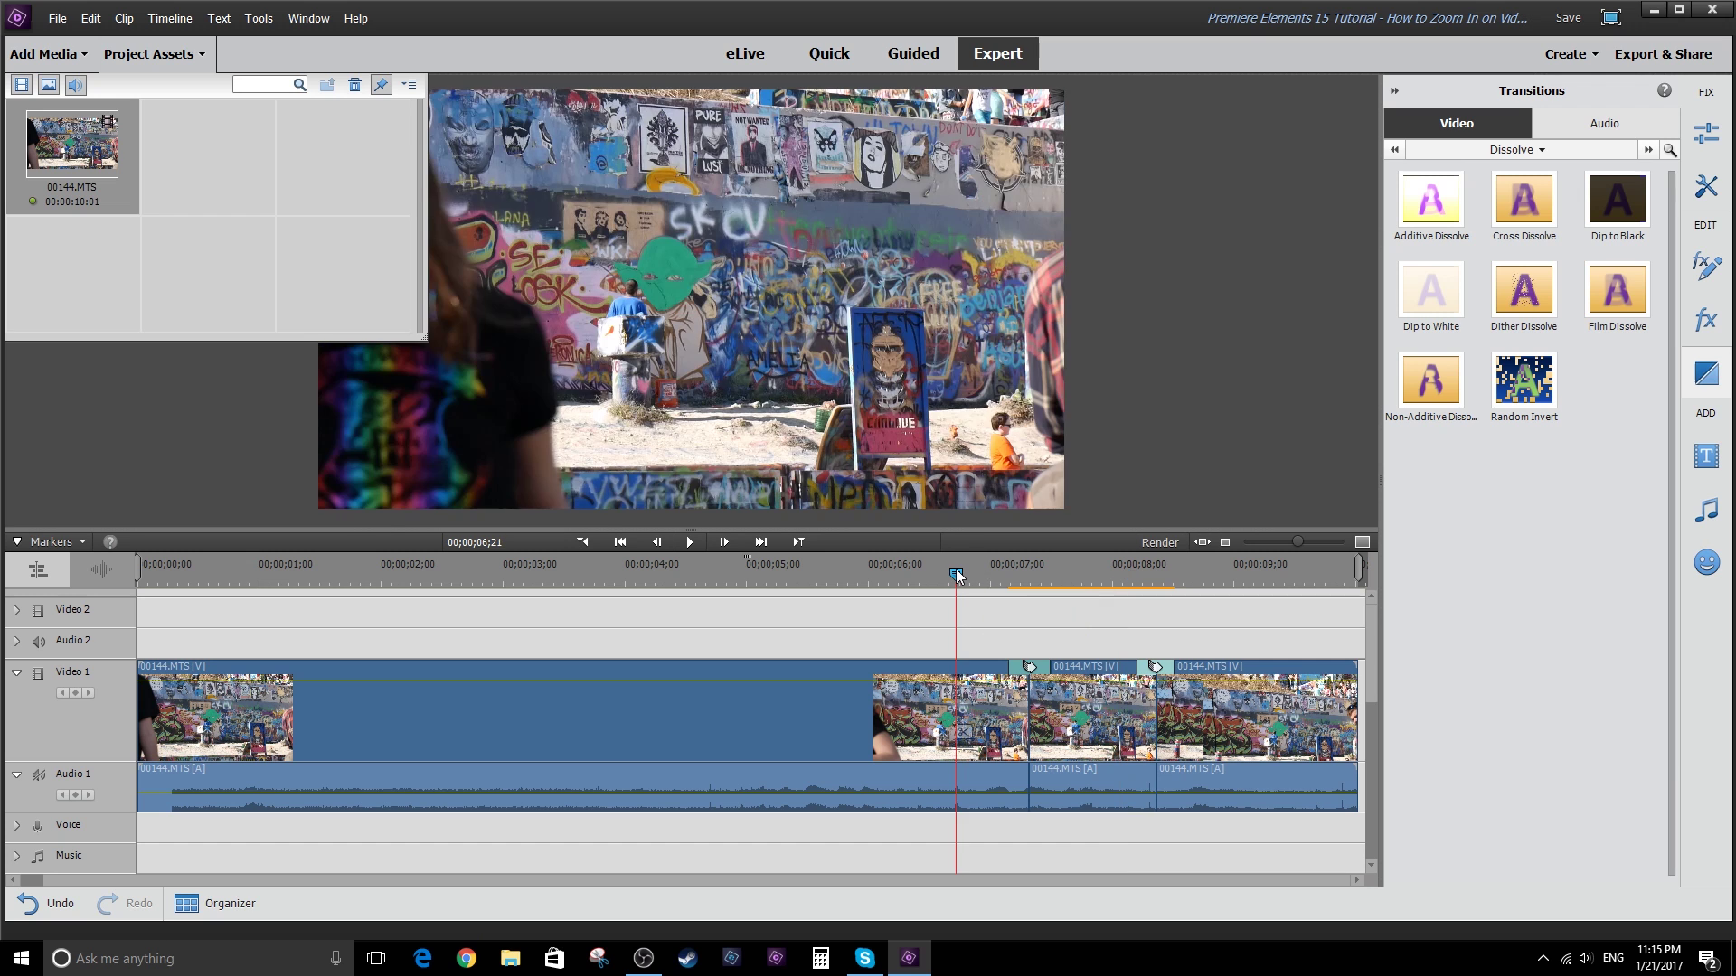
pyautogui.press('space')
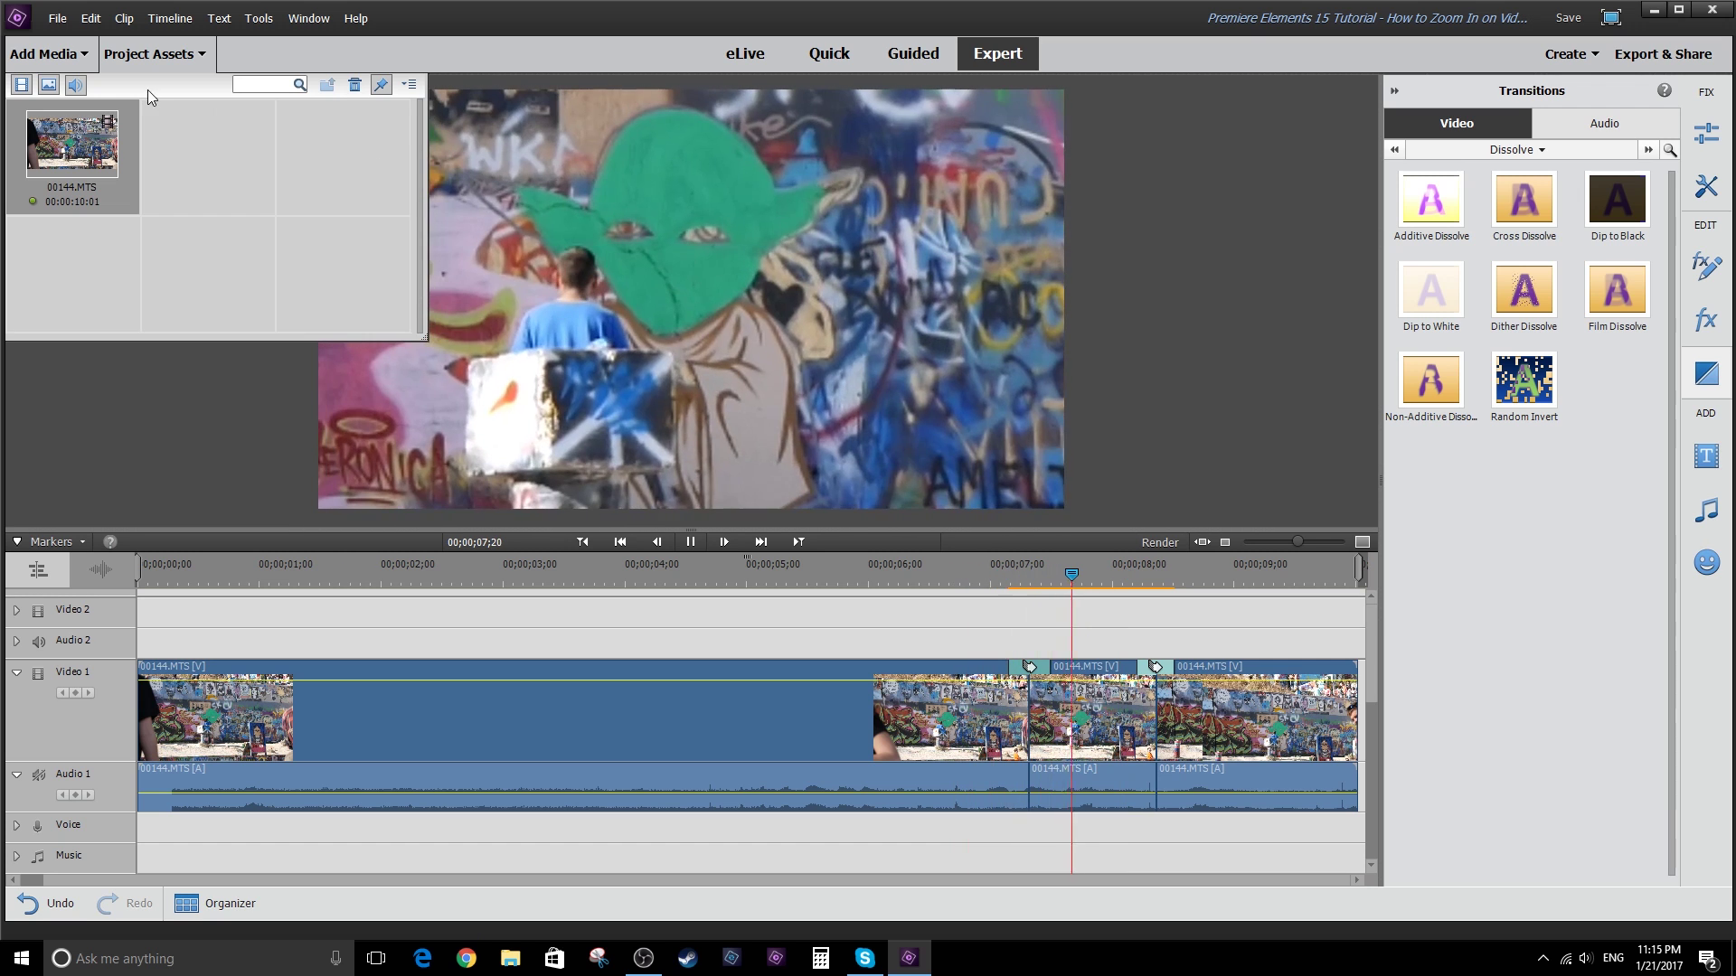
pyautogui.click(164, 56)
pyautogui.click(961, 573)
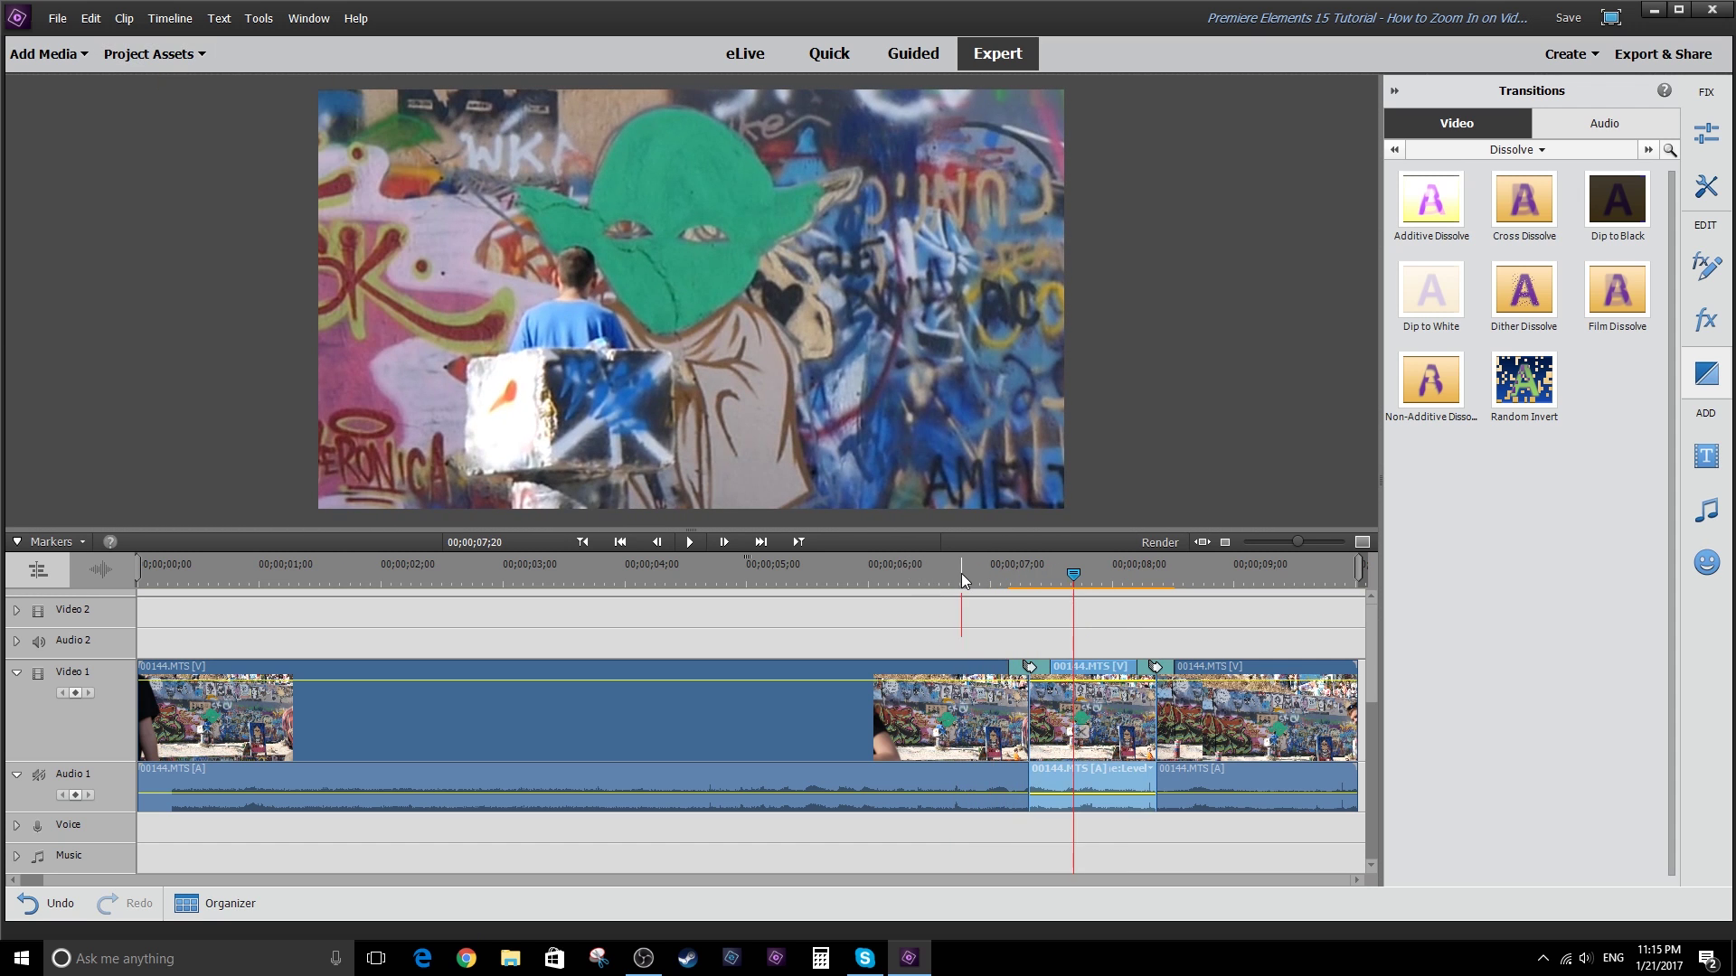
pyautogui.press('space')
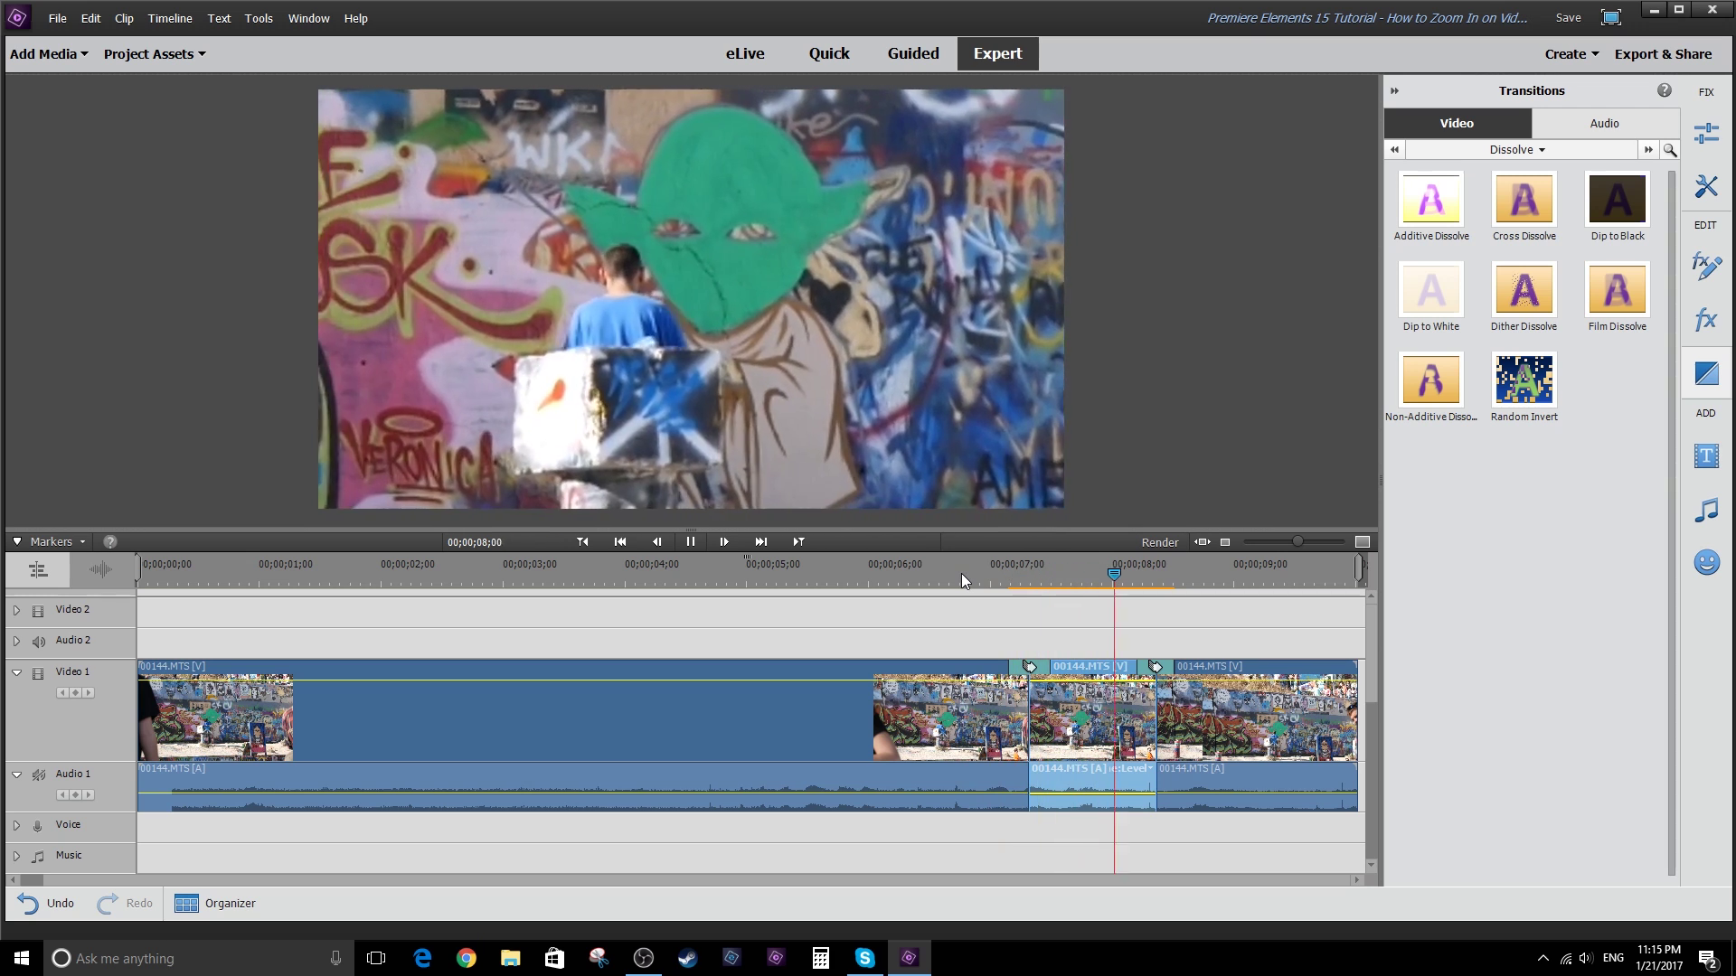
pyautogui.press('space')
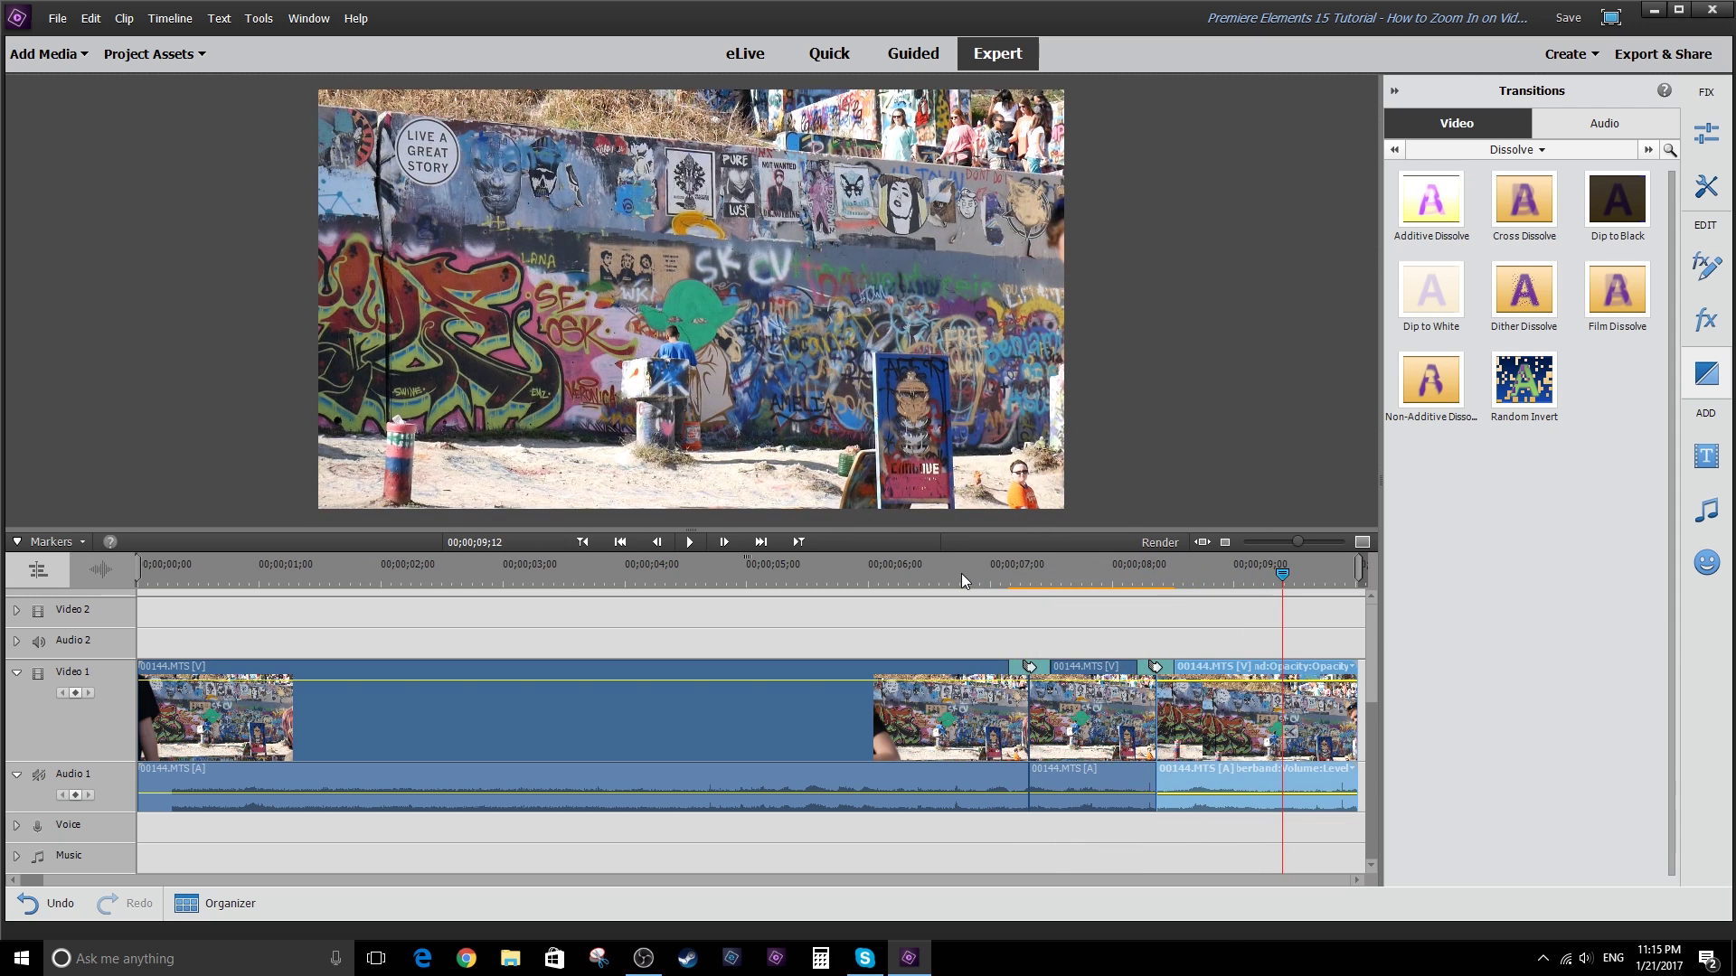
# Split the clip at 00;00;02;02 and 00;00;04;22 to isolate a second section
pyautogui.click(391, 564)
pyautogui.click(390, 732)
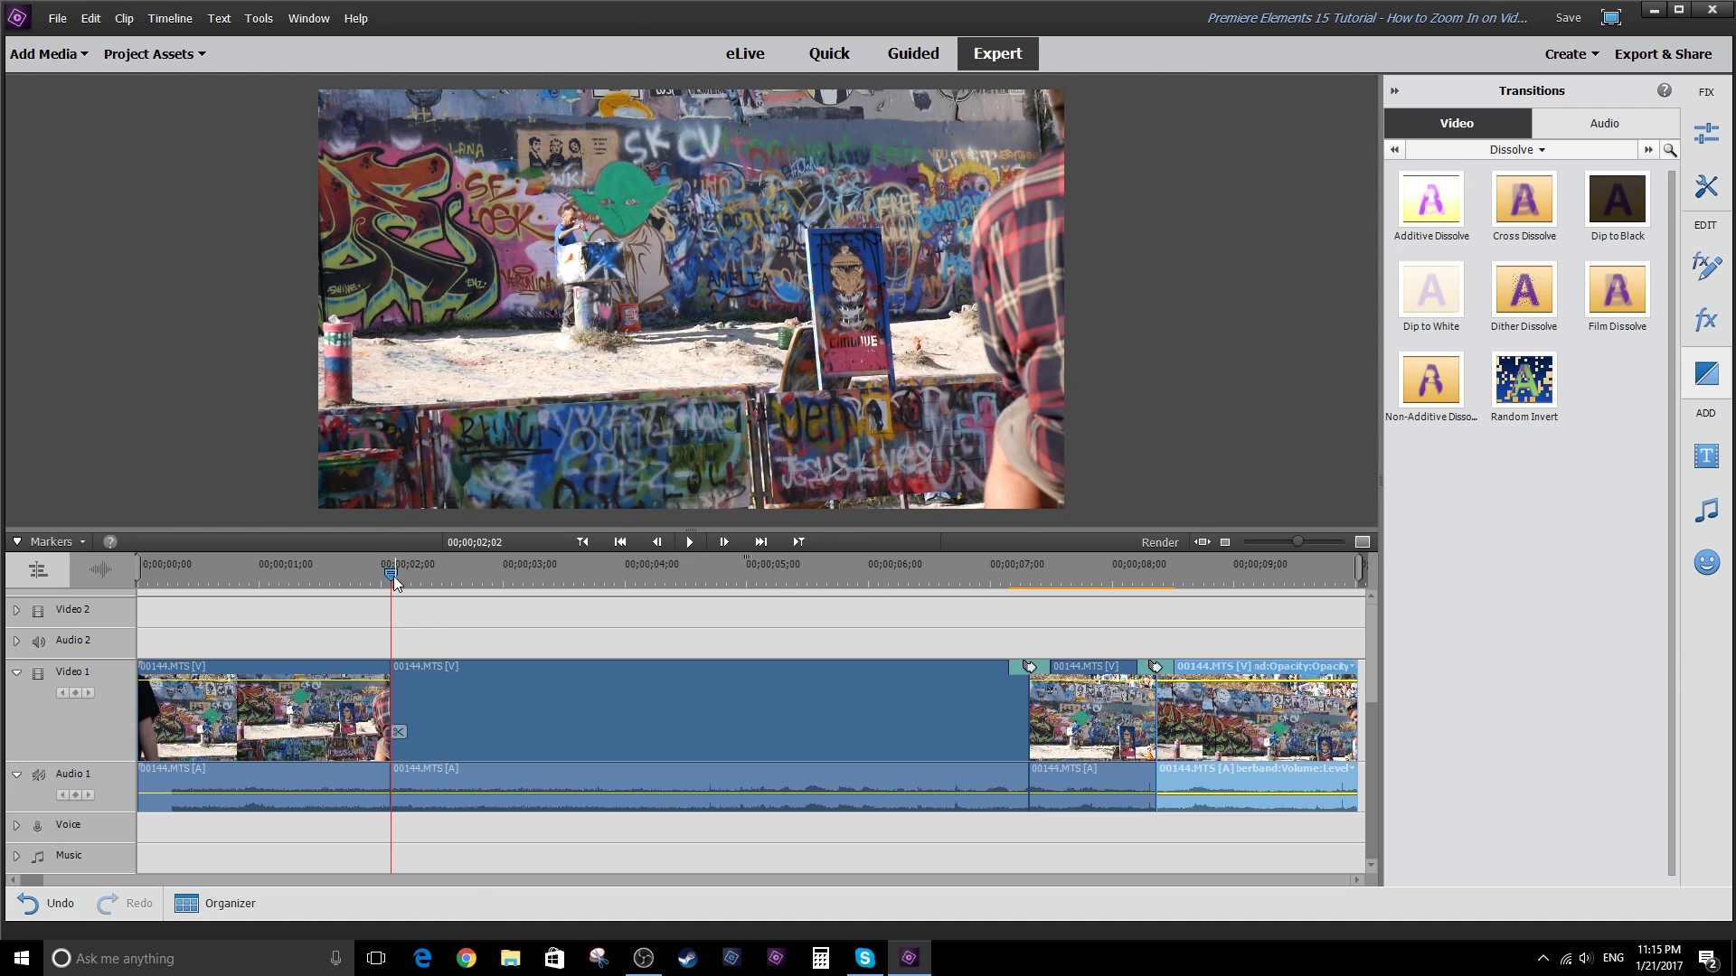
pyautogui.moveTo(394, 571); pyautogui.dragTo(716, 569)
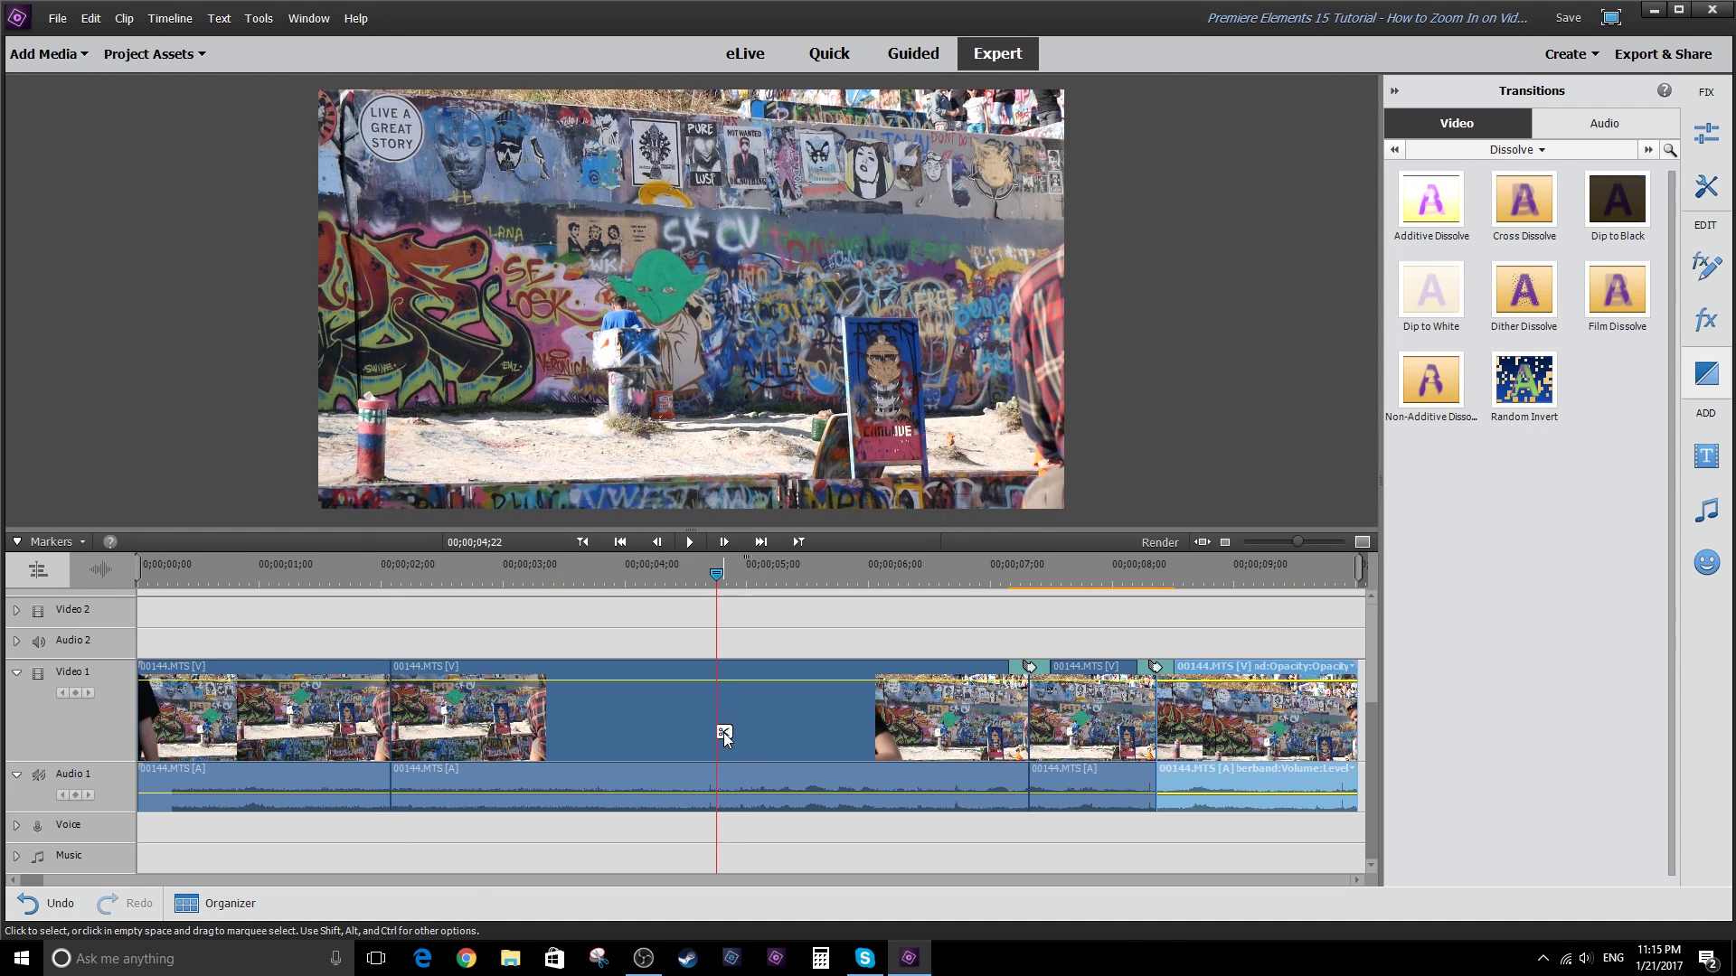
pyautogui.click(724, 733)
# Scale up the new section's picture in the Monitor, then compare against an earlier unzoomed frame
pyautogui.click(630, 728)
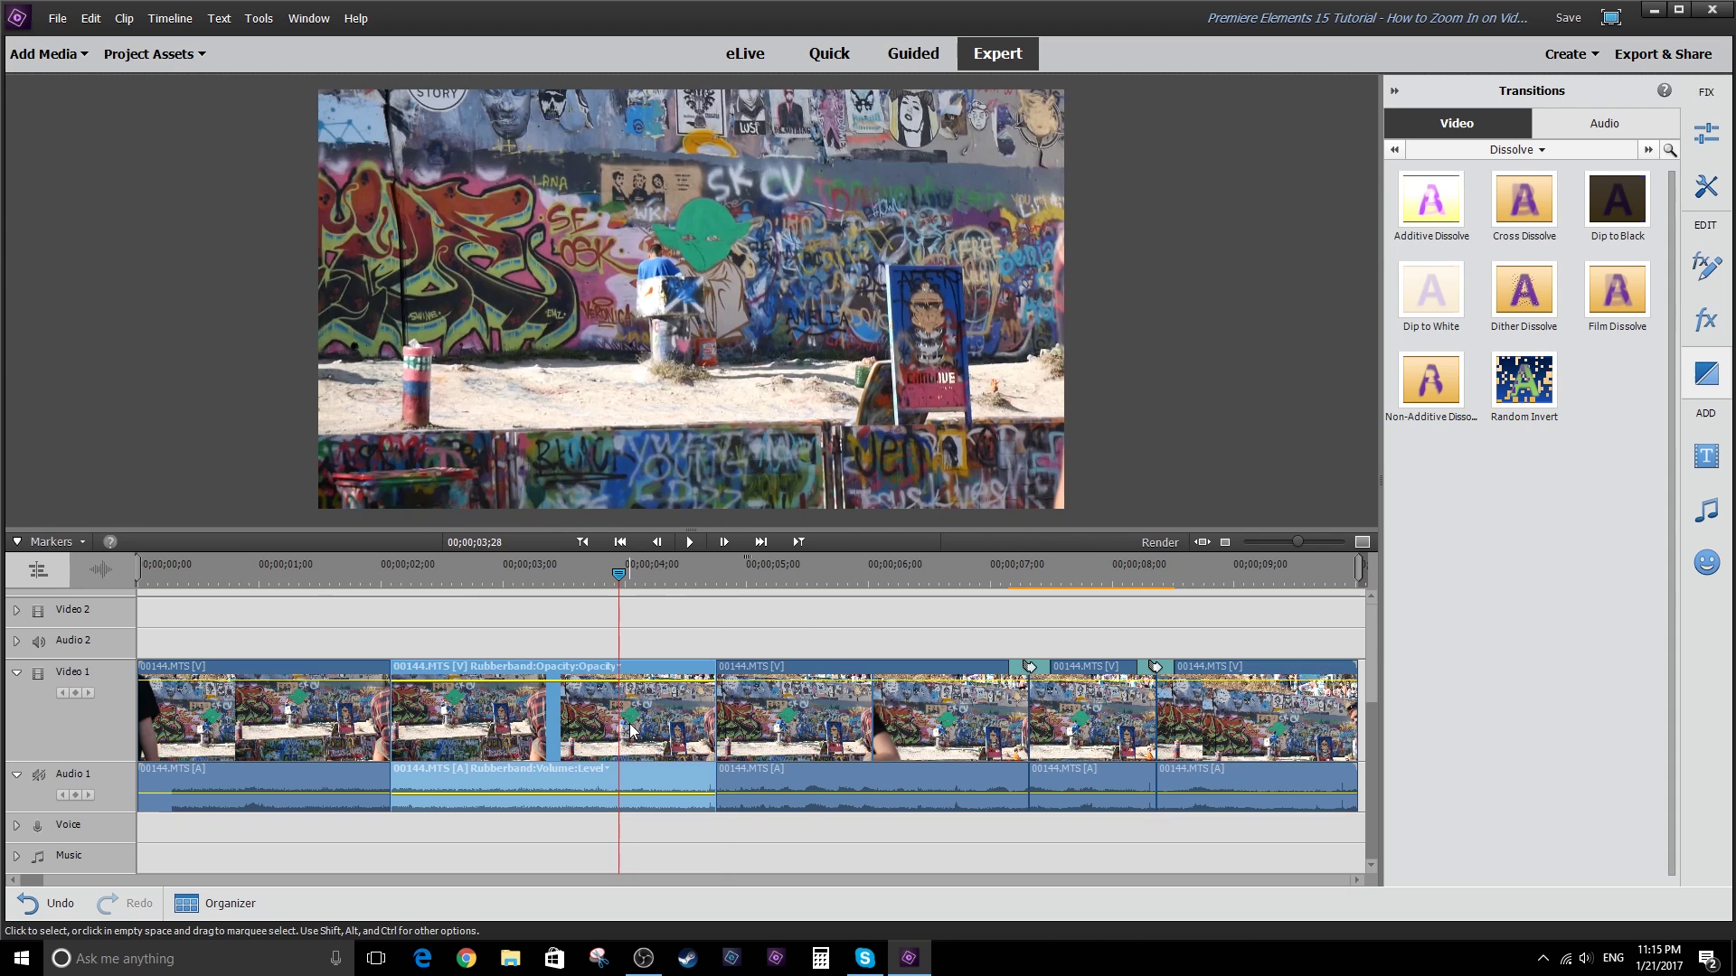
pyautogui.click(504, 437)
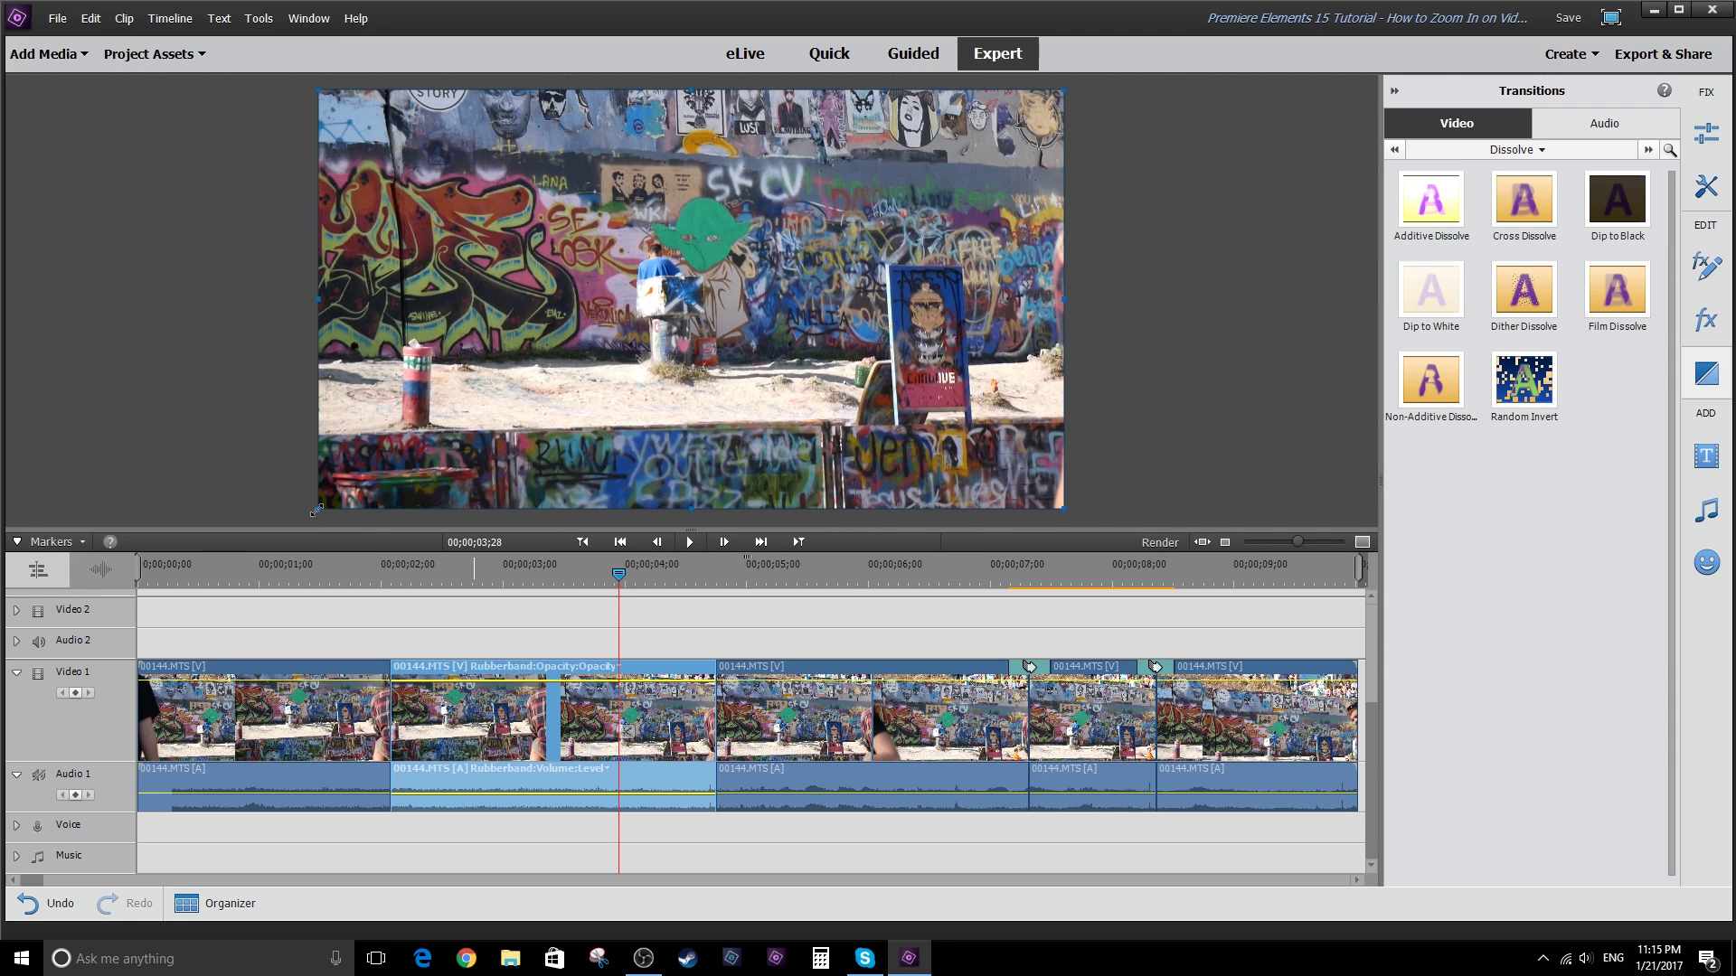
pyautogui.moveTo(316, 511); pyautogui.dragTo(241, 571)
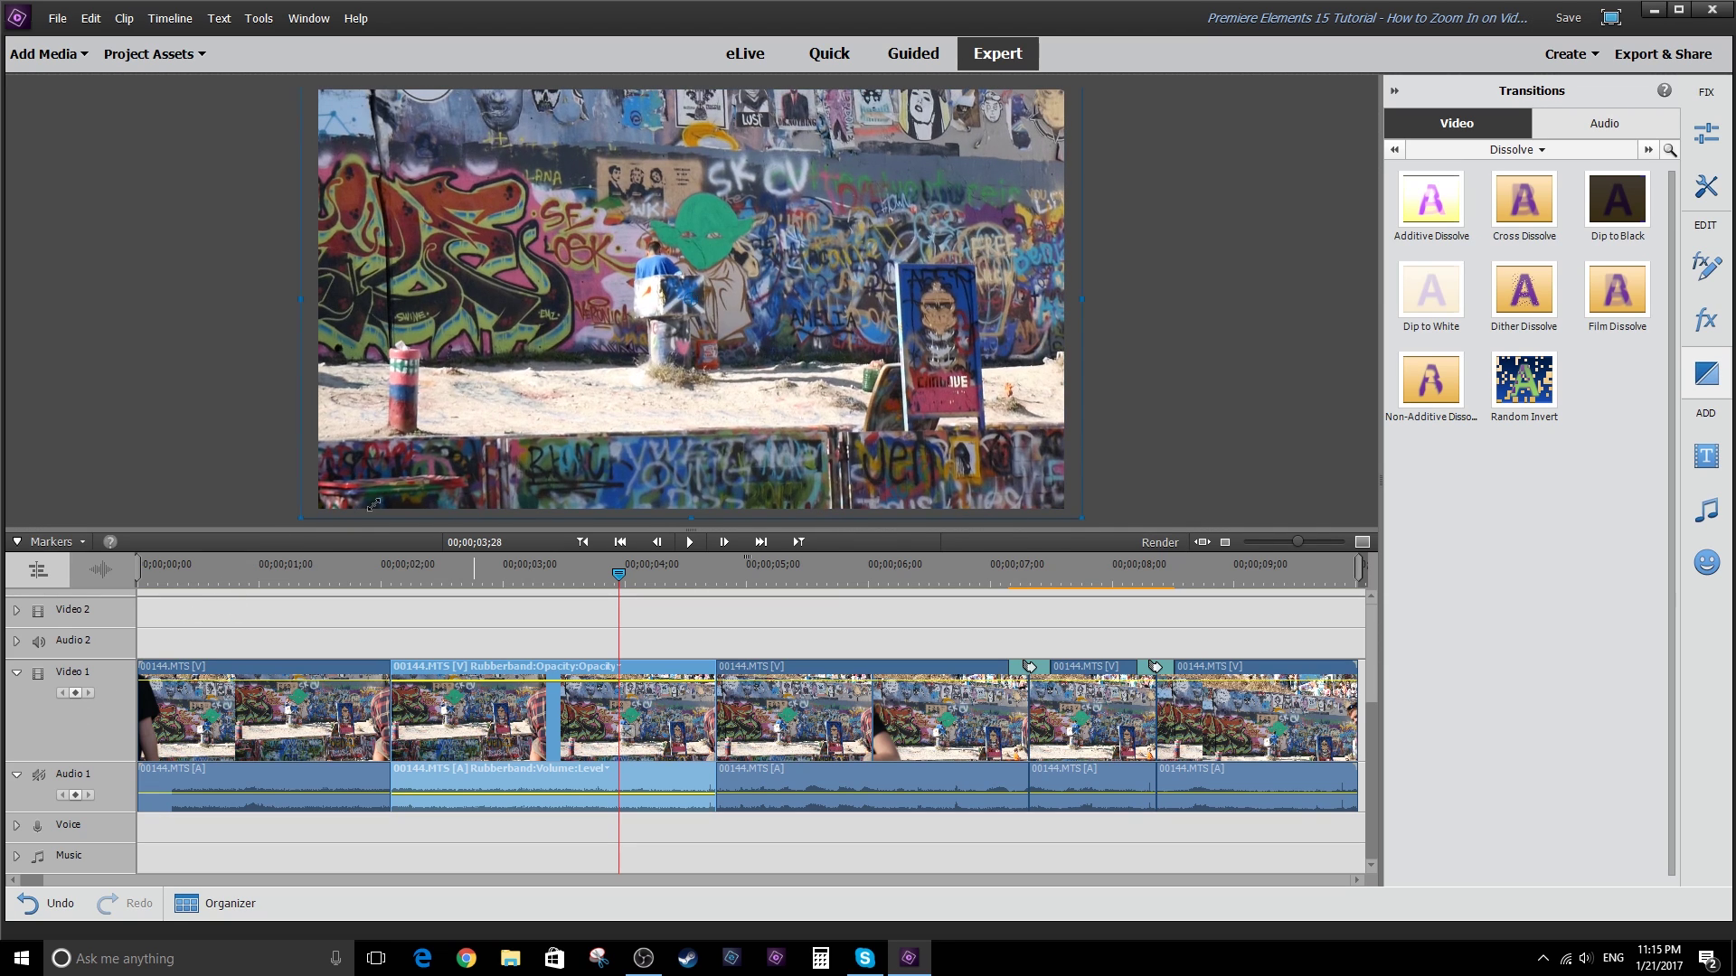
pyautogui.moveTo(374, 504); pyautogui.dragTo(269, 578)
pyautogui.moveTo(4, 800); pyautogui.dragTo(32, 747)
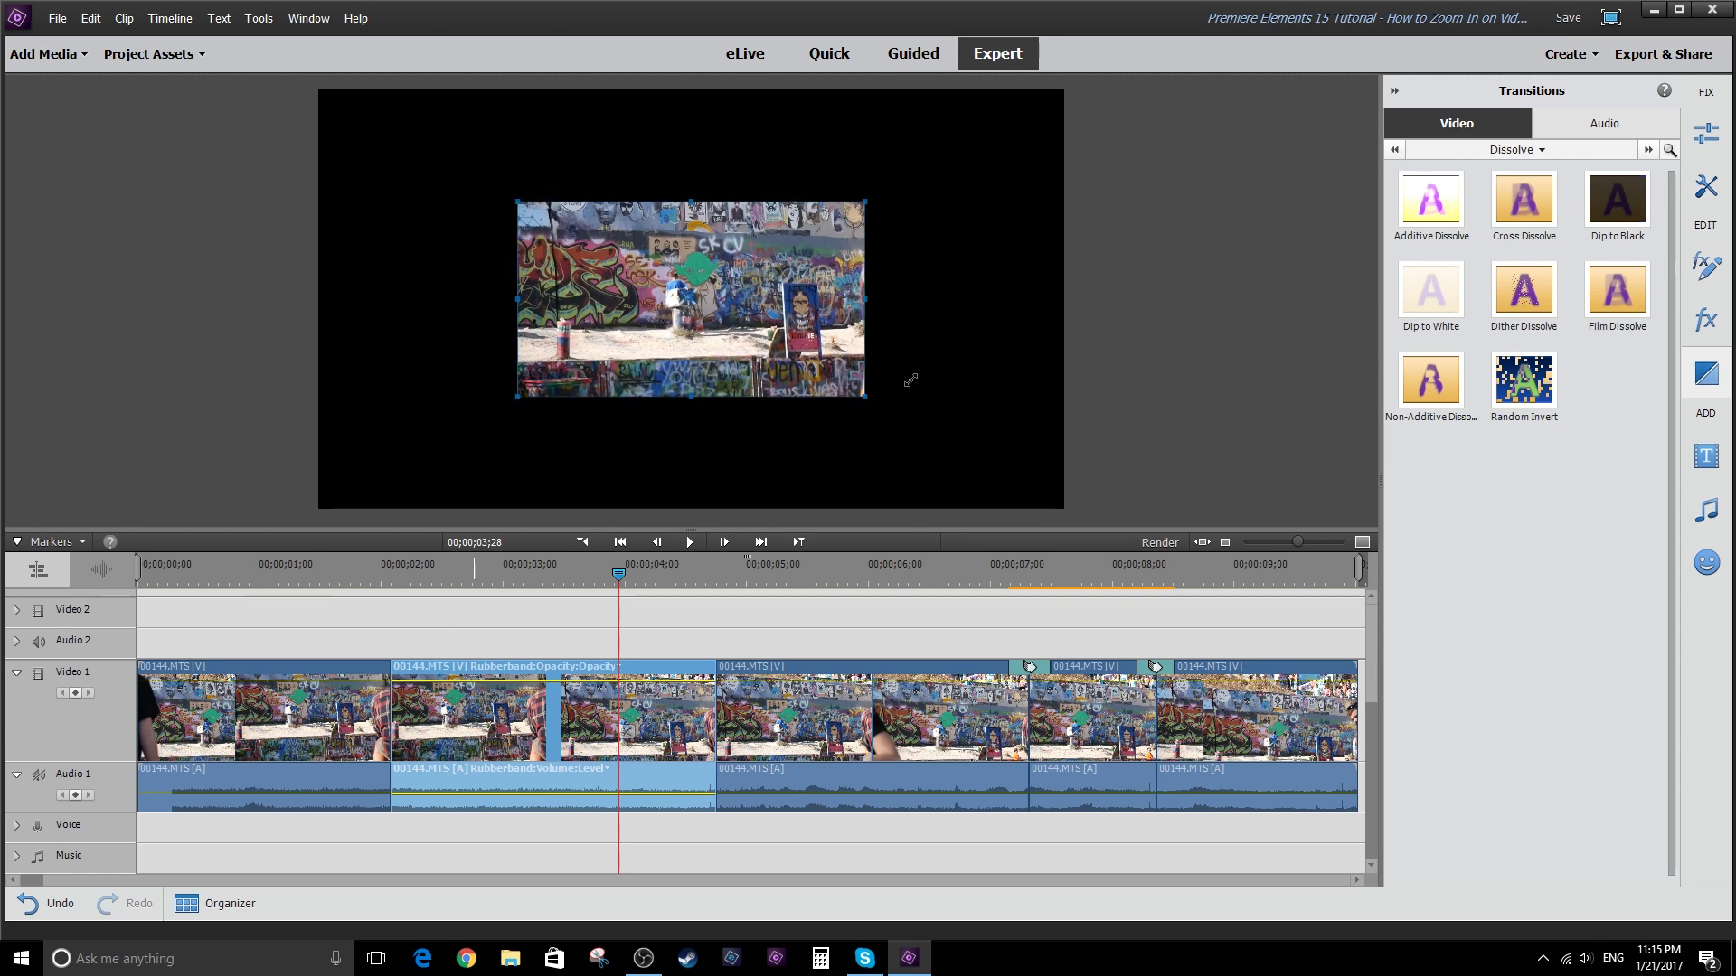
pyautogui.click(344, 571)
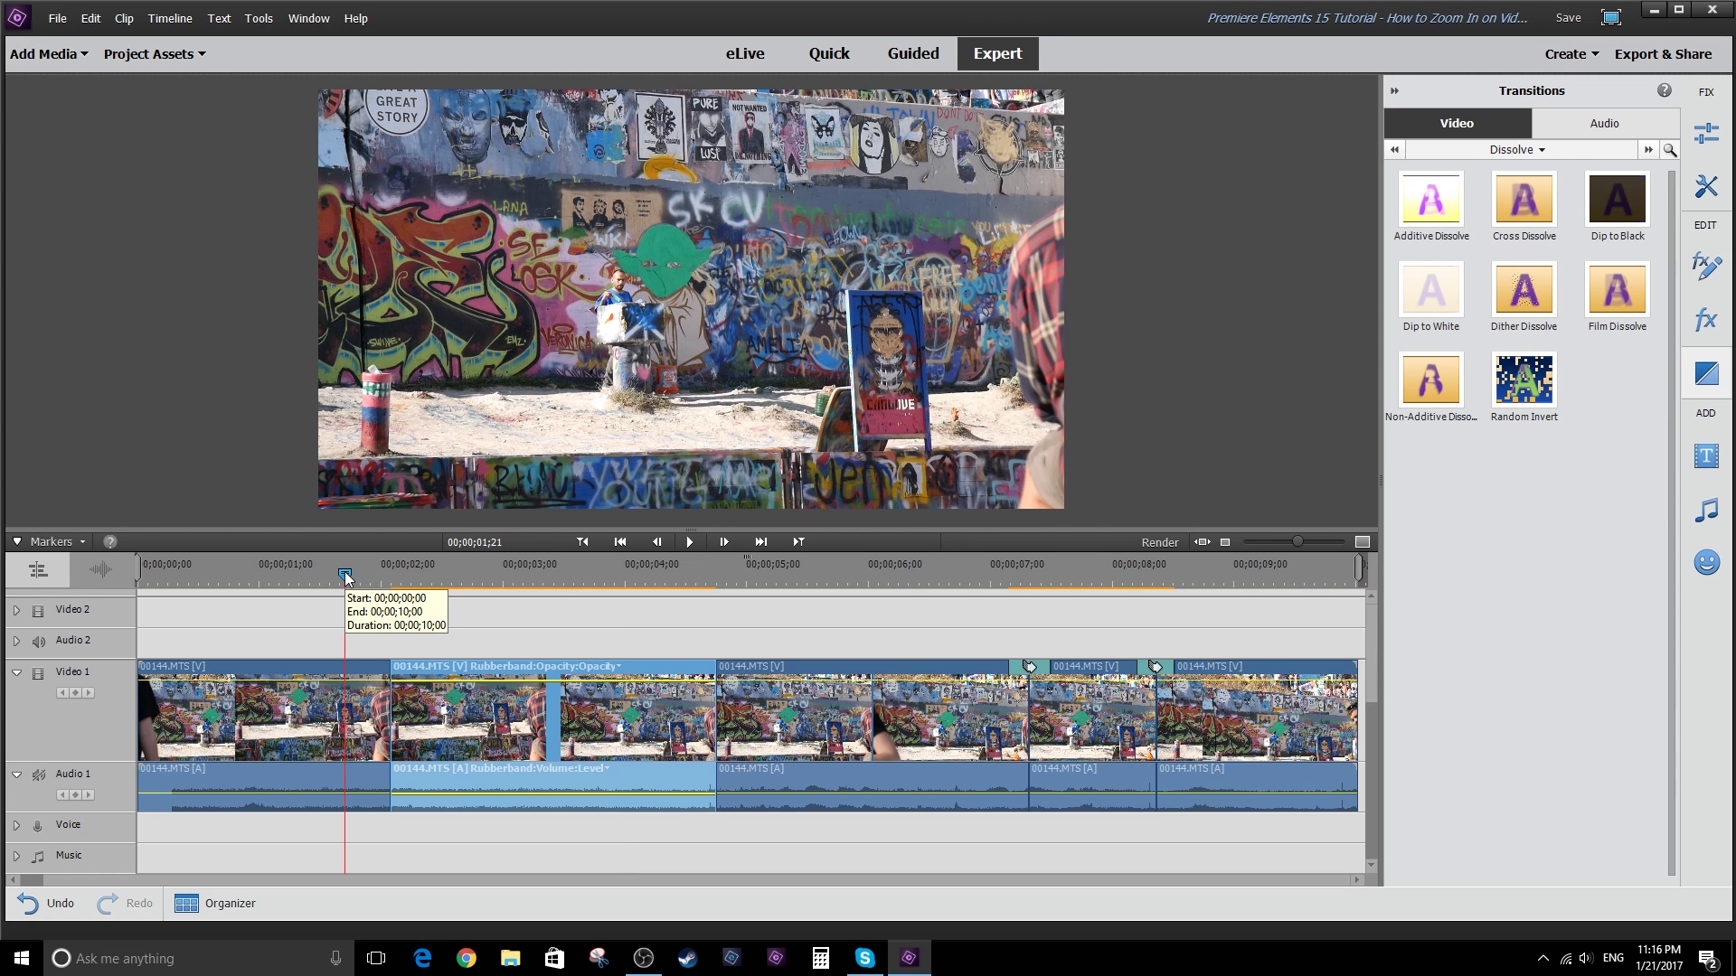